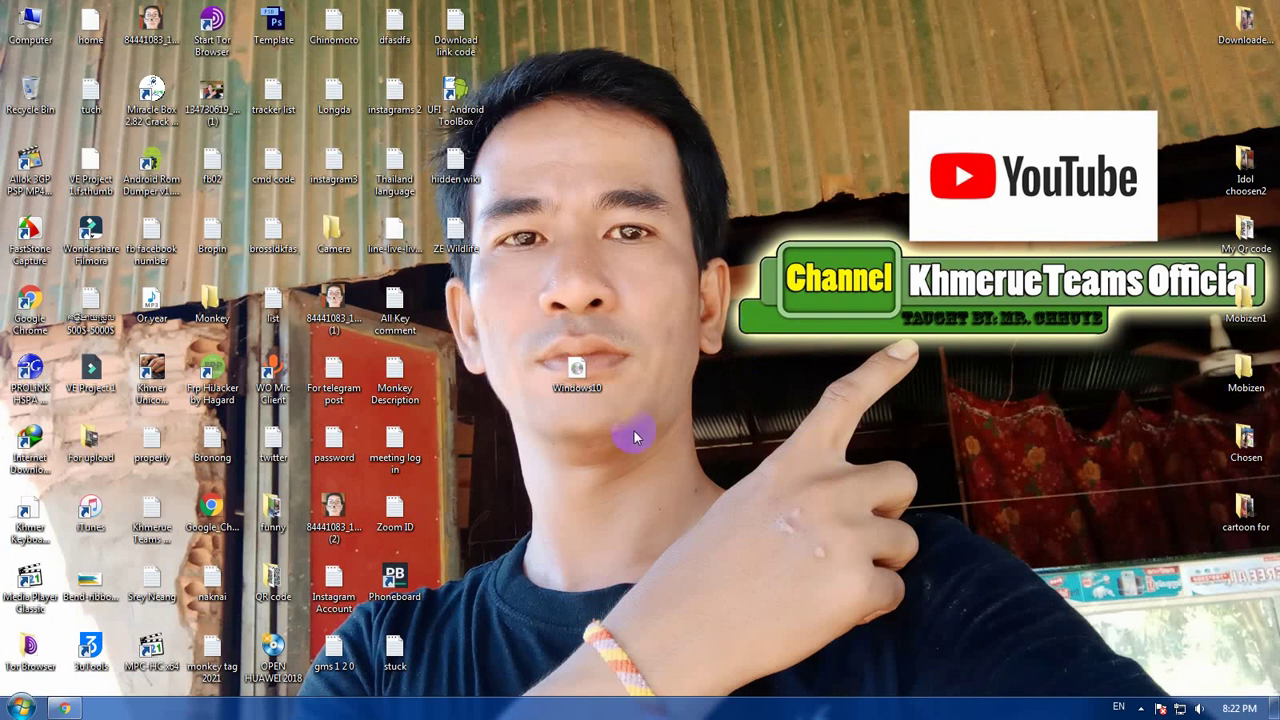
Select the Windows10 disc image and bring up its context menu without choosing an action
click(580, 372)
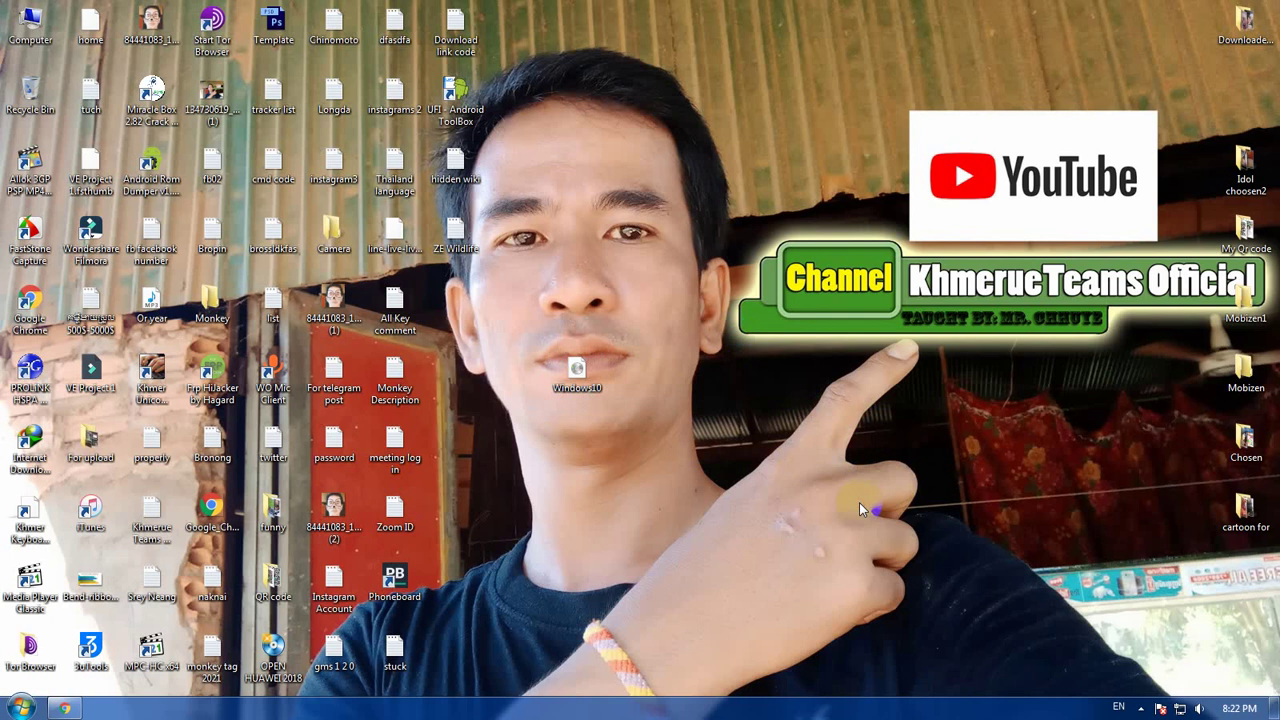
click(754, 463)
right_click(578, 375)
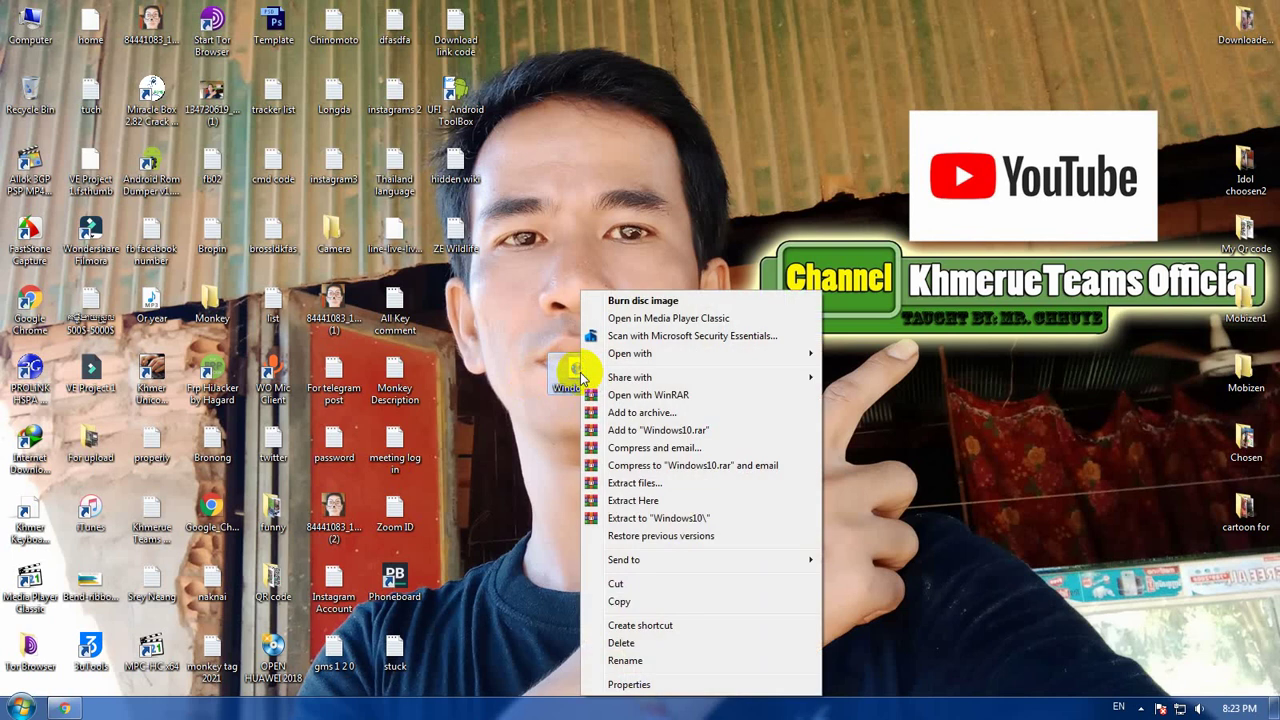
click(521, 432)
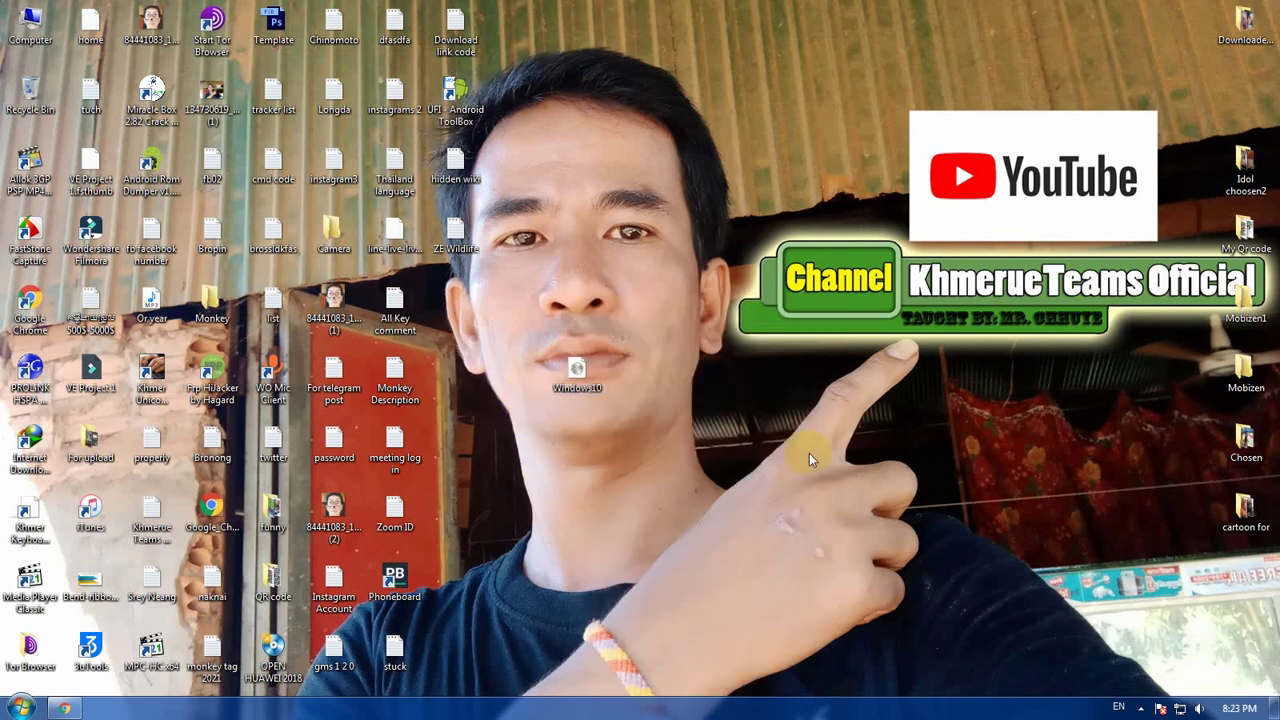
click(90, 665)
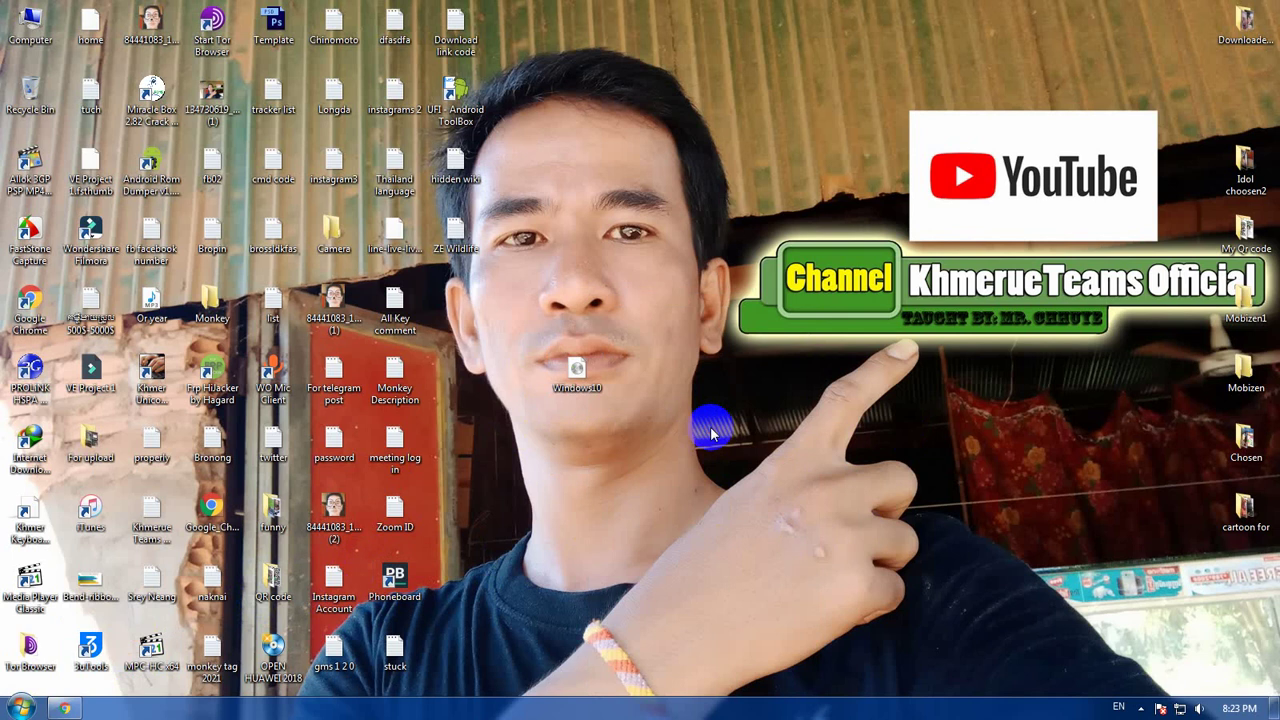
Search Google for 7zip, open 7-zip.org and download the 64-bit 7-Zip 19.00 installer
click(62, 708)
text(7zip)
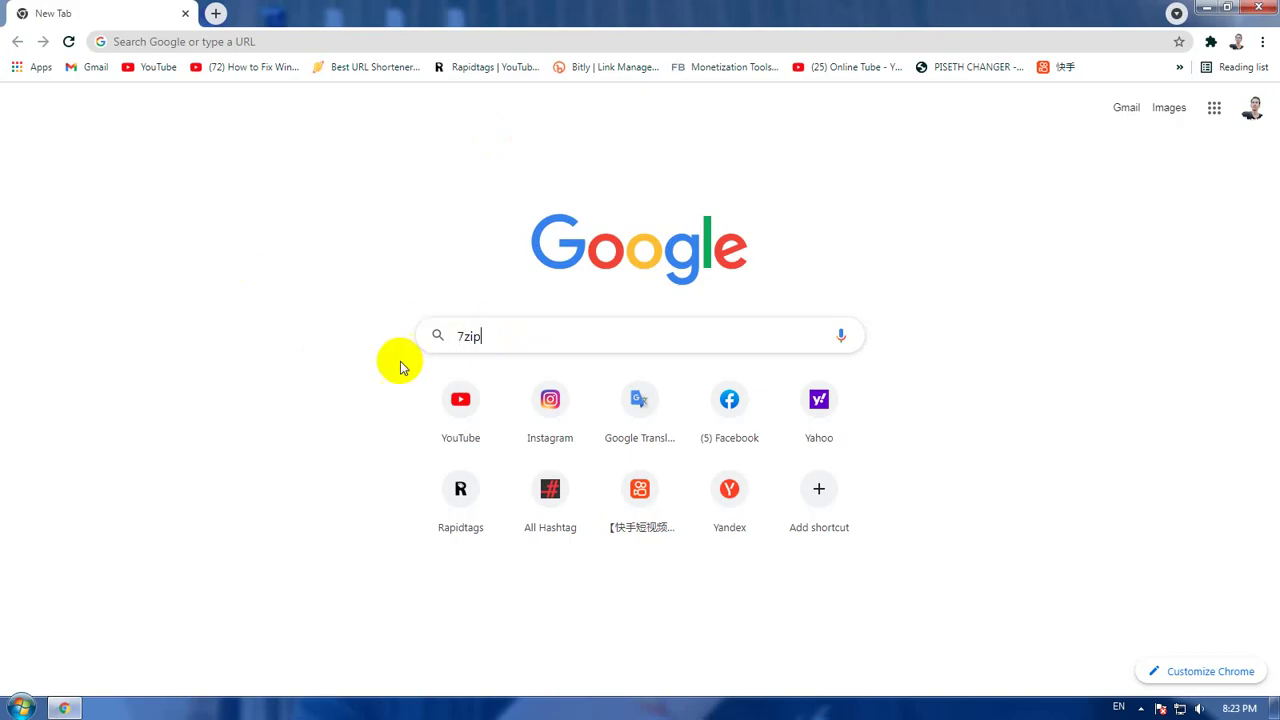
key(Return)
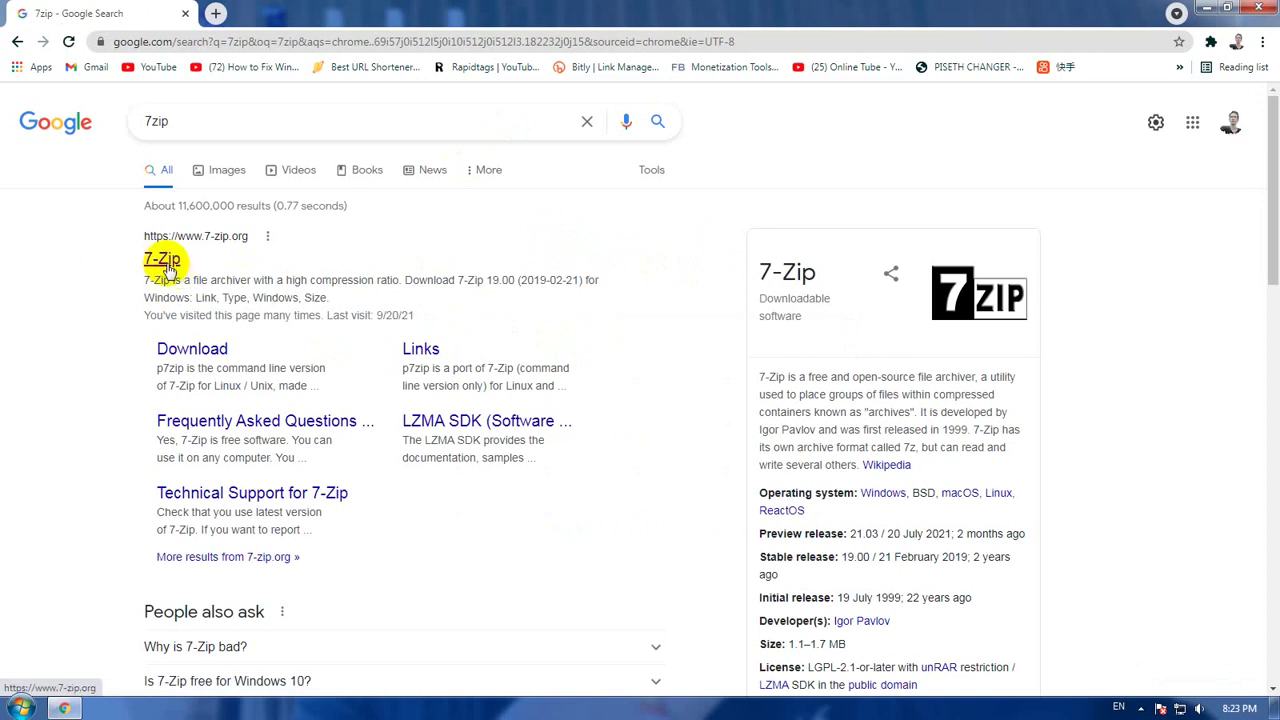
click(162, 262)
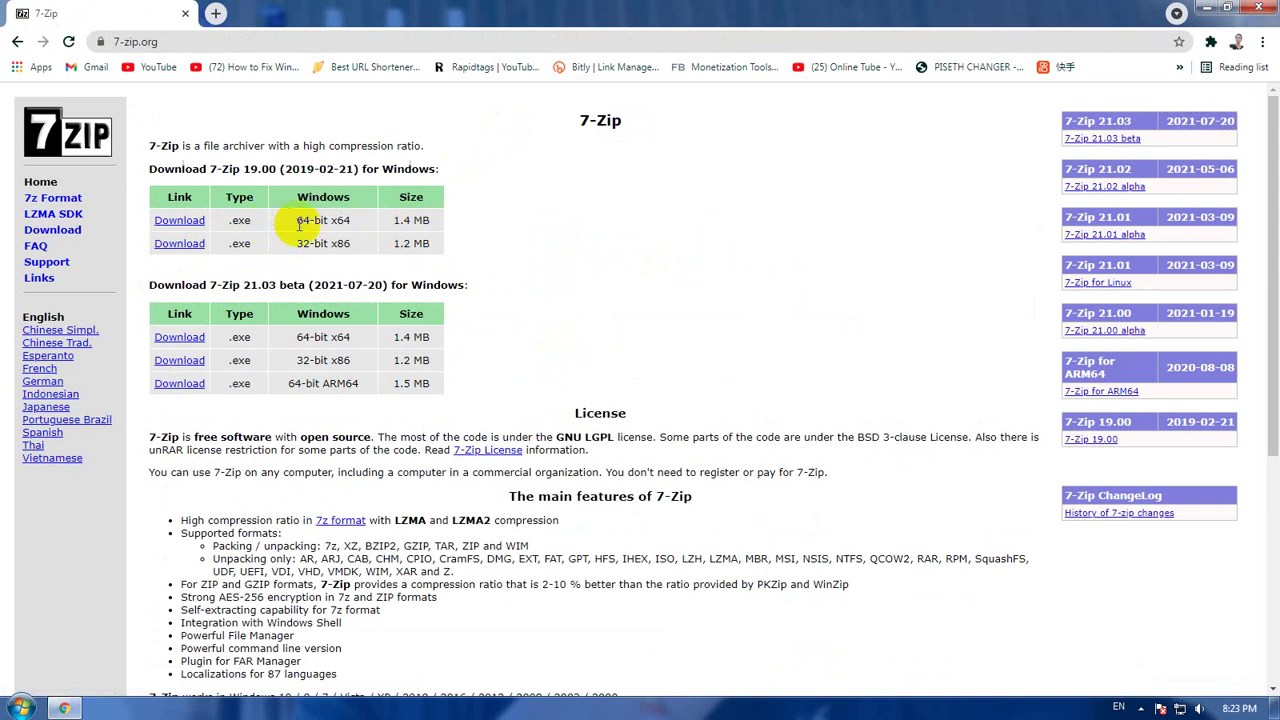
mouse_move(297, 221)
mouse_down()
mouse_move(350, 222)
mouse_move(366, 250)
mouse_up()
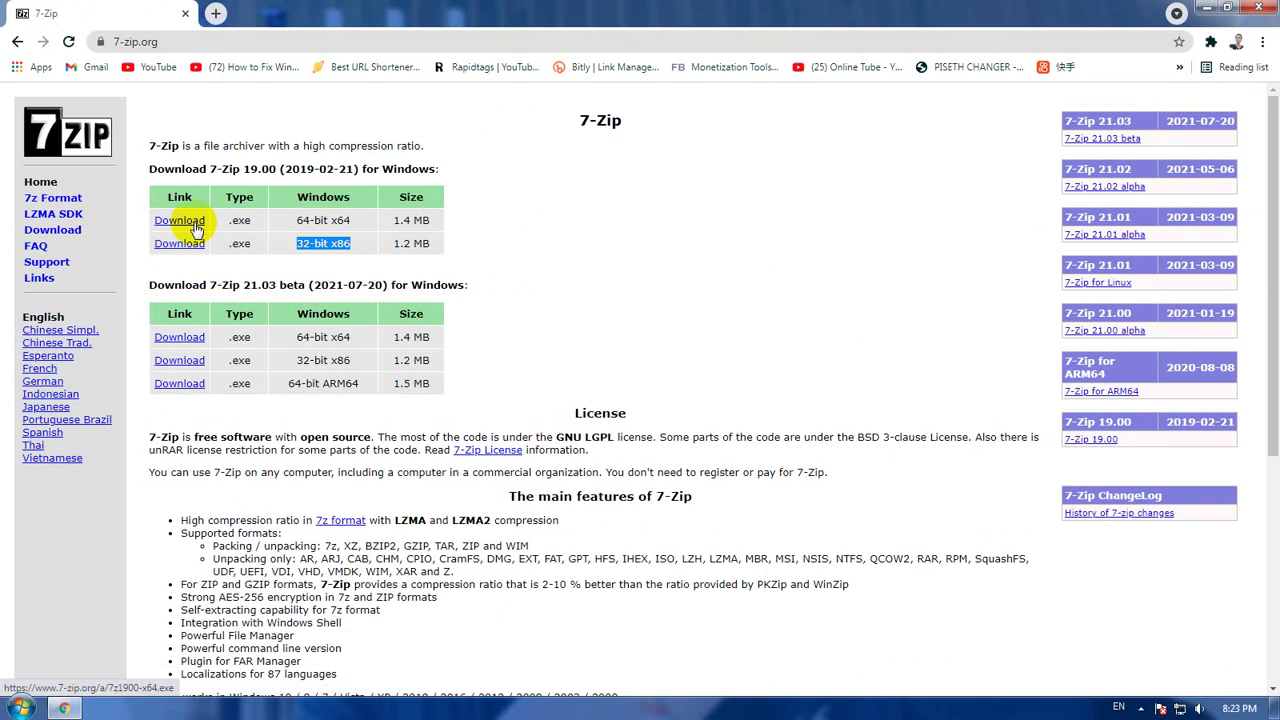
click(196, 226)
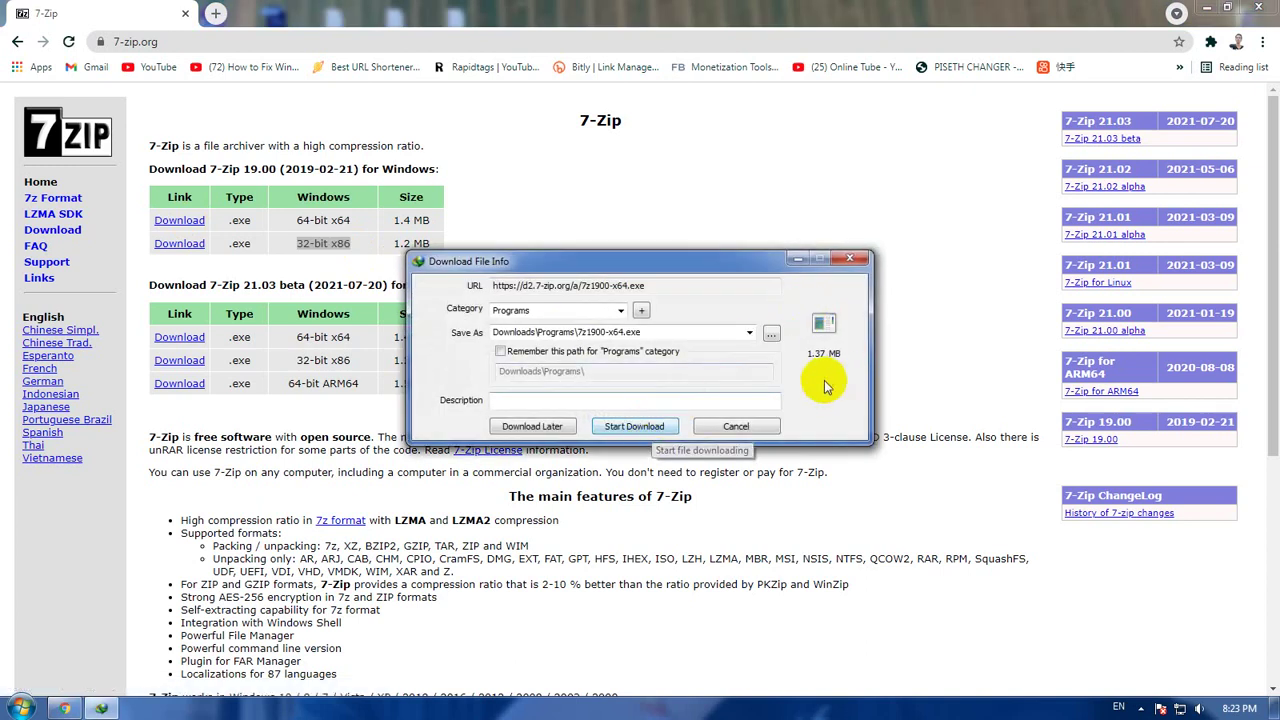
Start the 7-Zip download and open 7z1900-x64.exe in Internet Download Manager
click(630, 426)
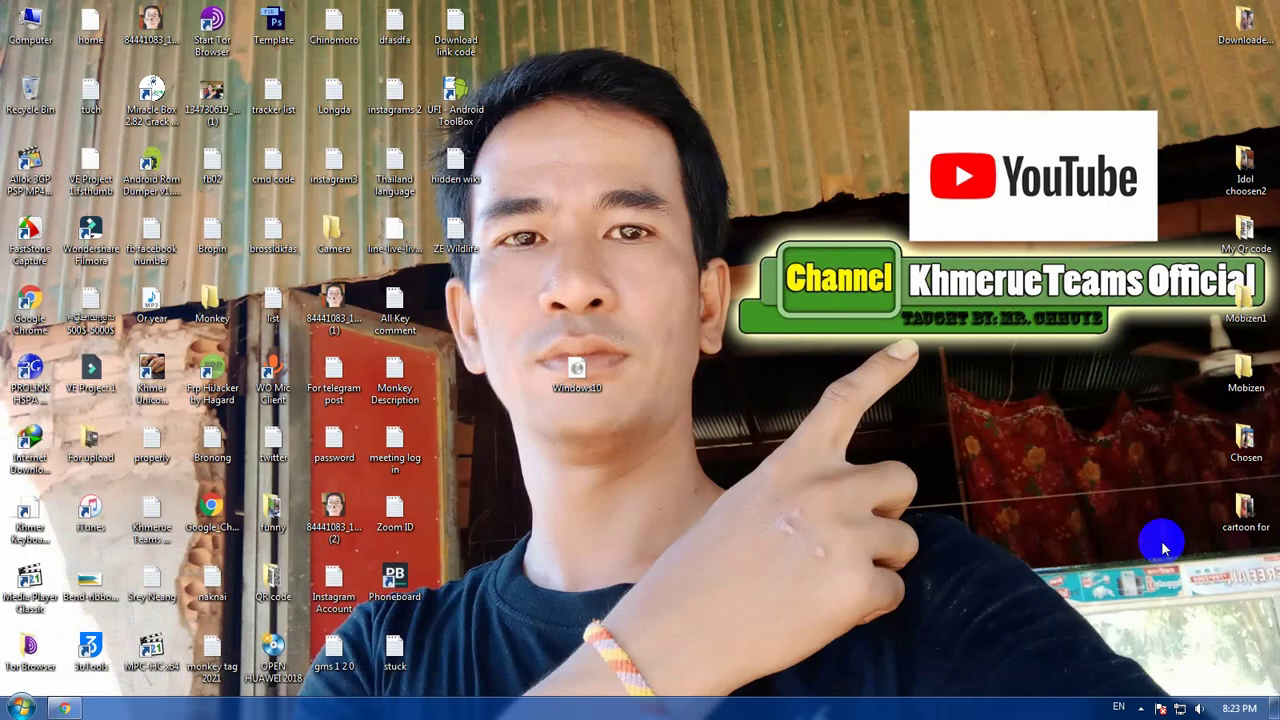
click(1141, 708)
double_click(1110, 578)
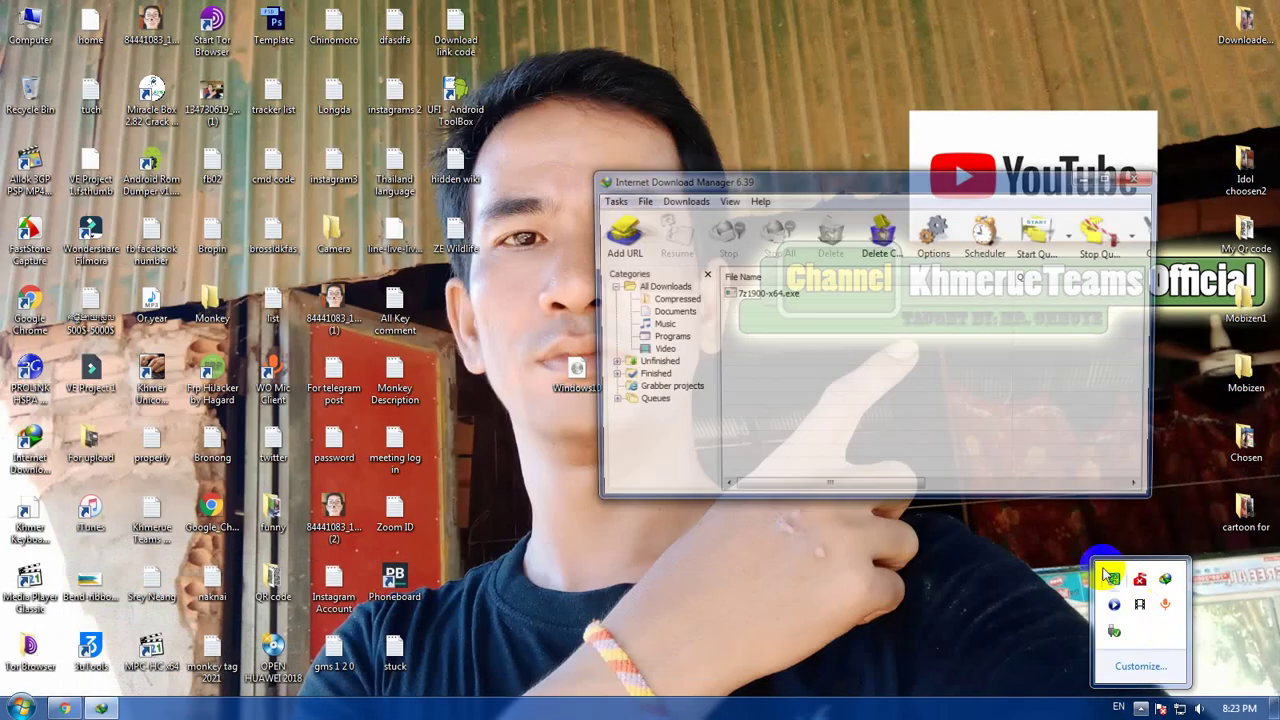
double_click(762, 293)
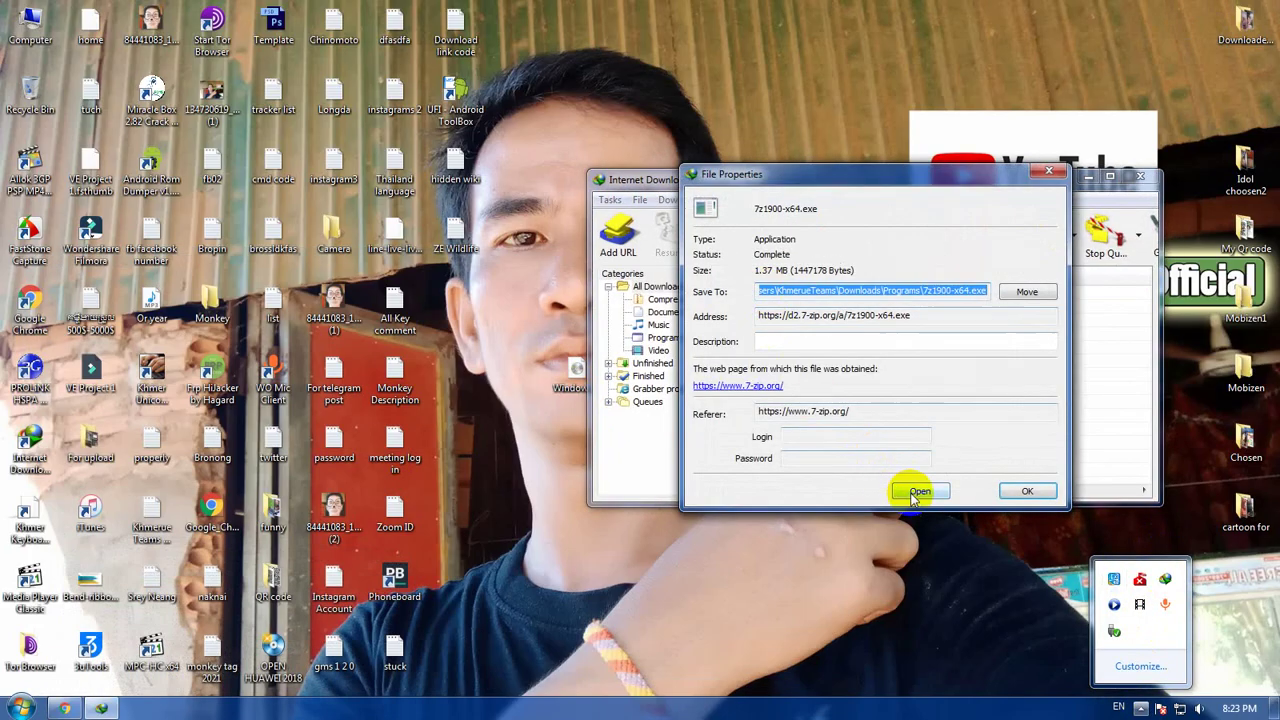
Install 7-Zip 19.00 into the default folder, then close setup and the download manager
click(916, 492)
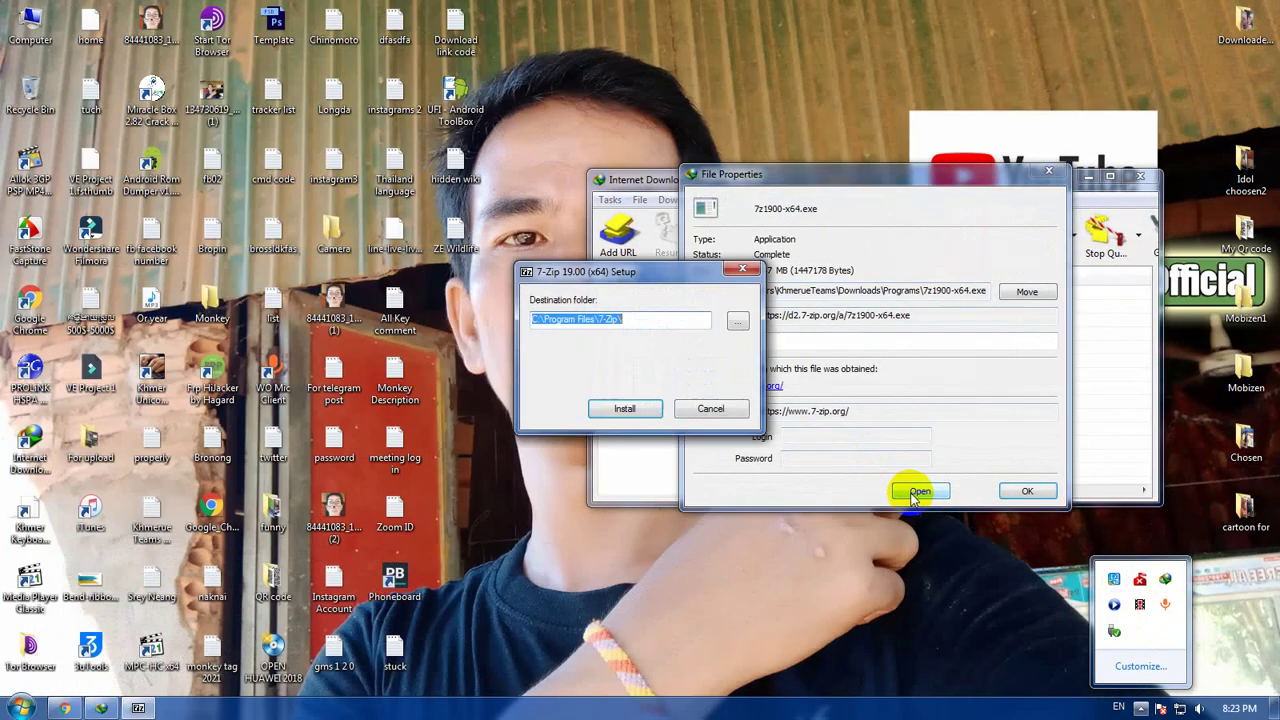
click(633, 413)
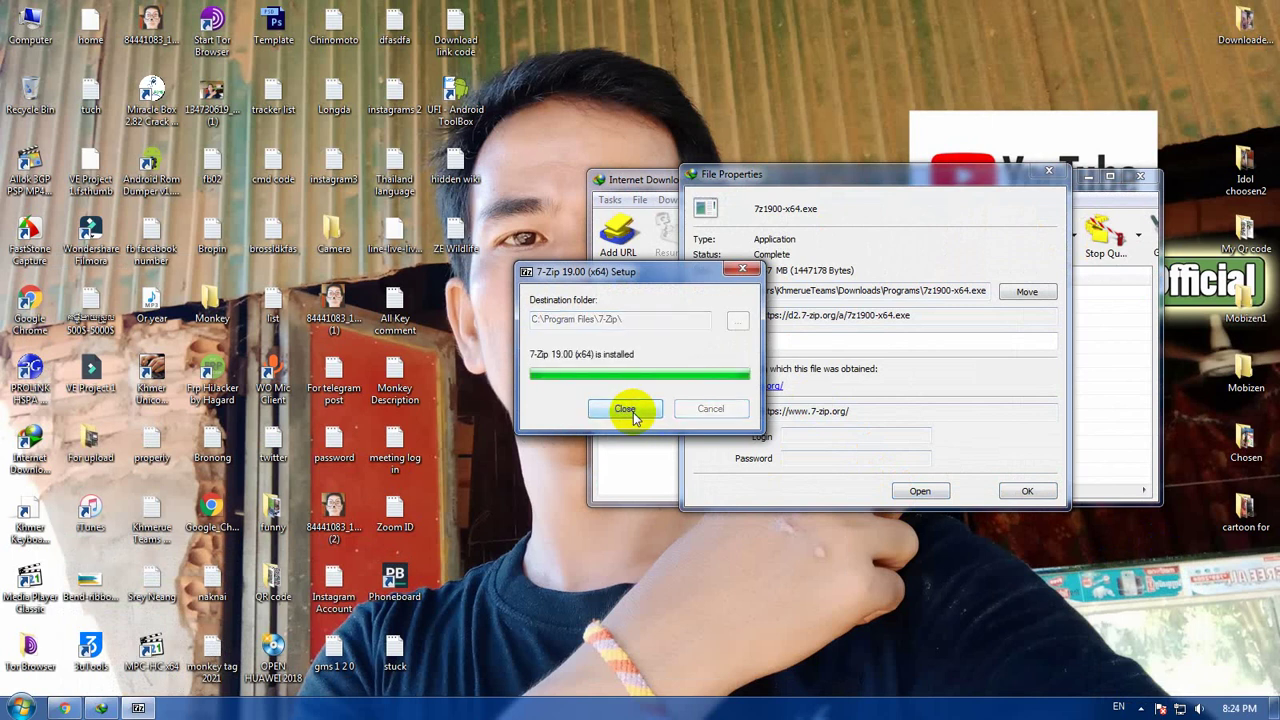
click(630, 412)
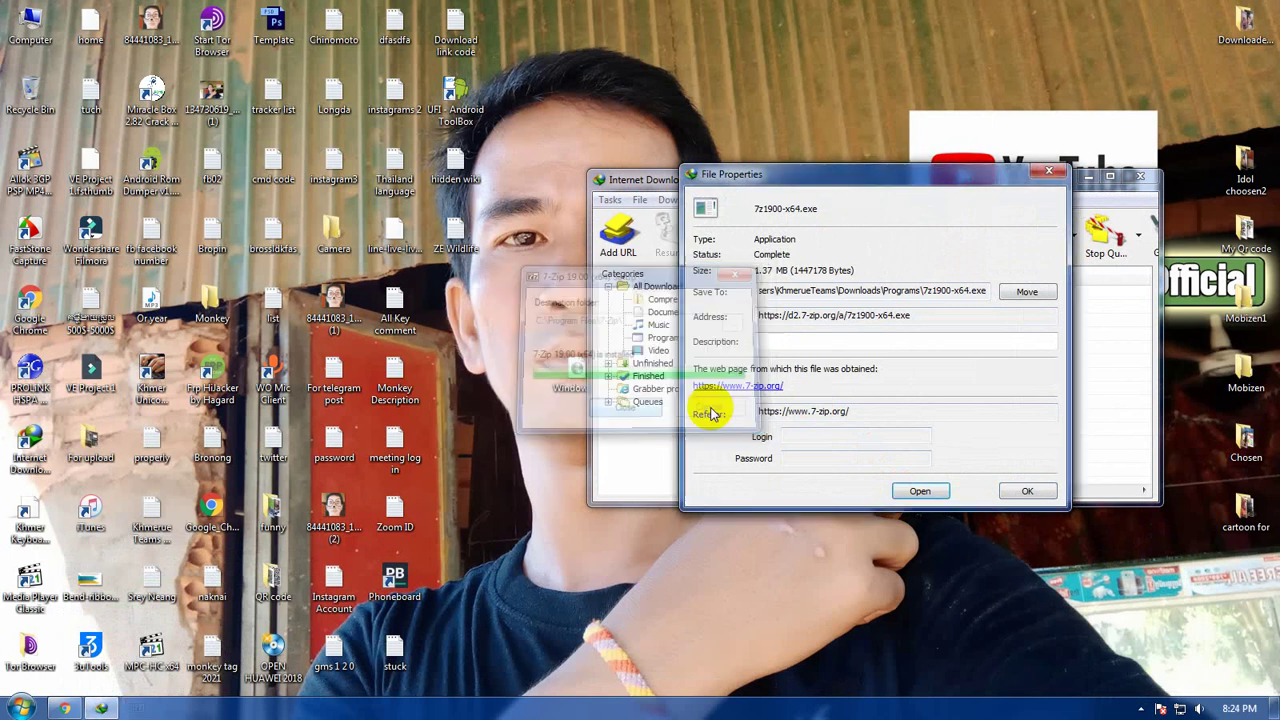
click(1027, 491)
click(1140, 176)
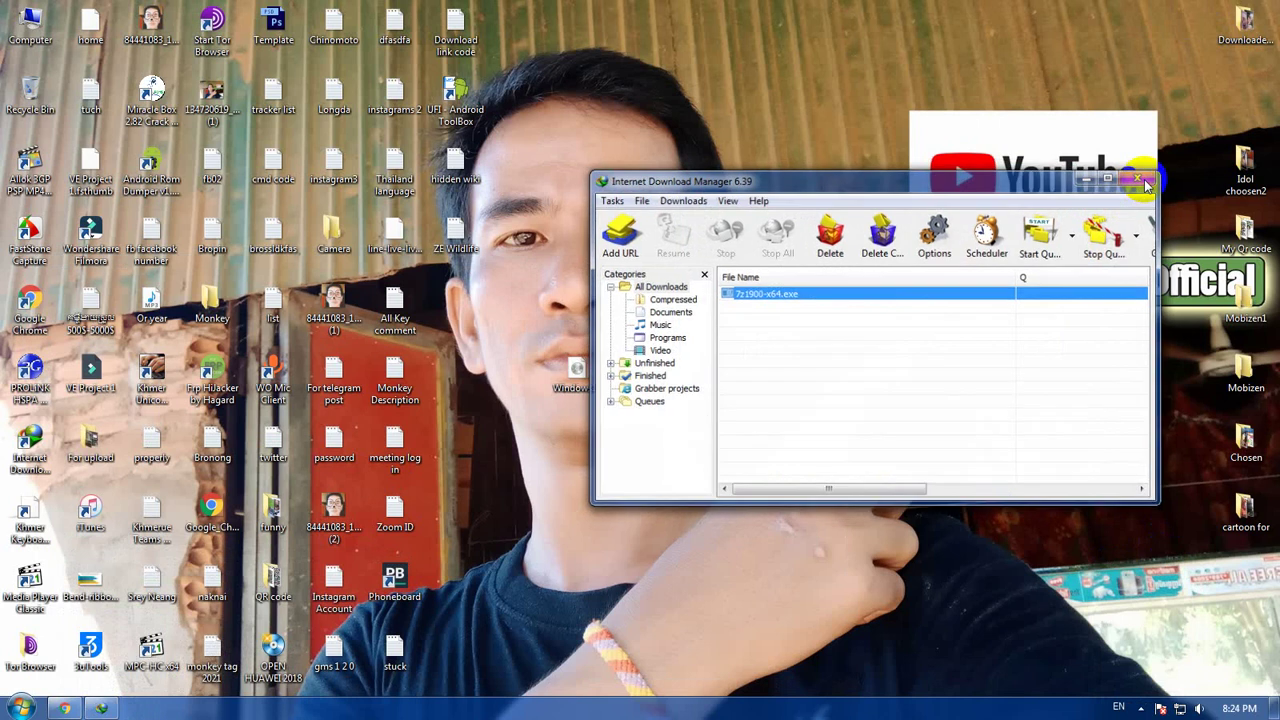
Create a New folder on the desktop and drag the Windows10 disc image into it
right_click(722, 334)
mouse_move(775, 503)
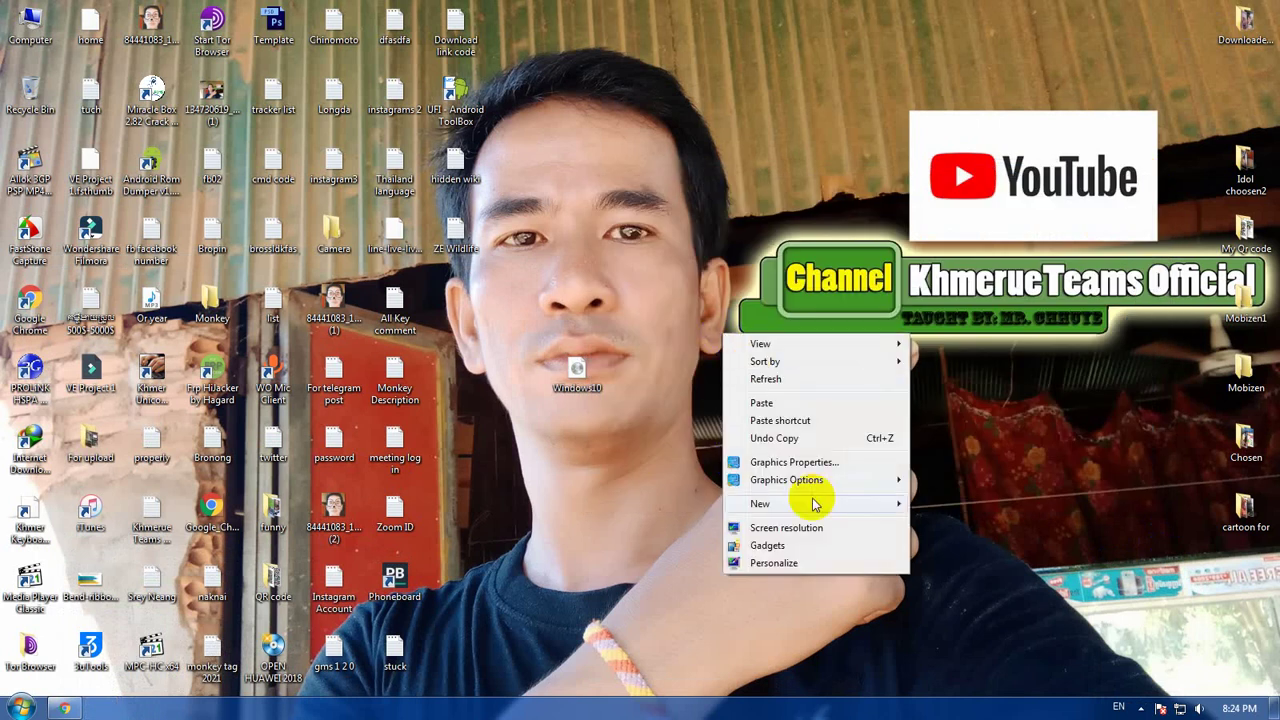
click(994, 288)
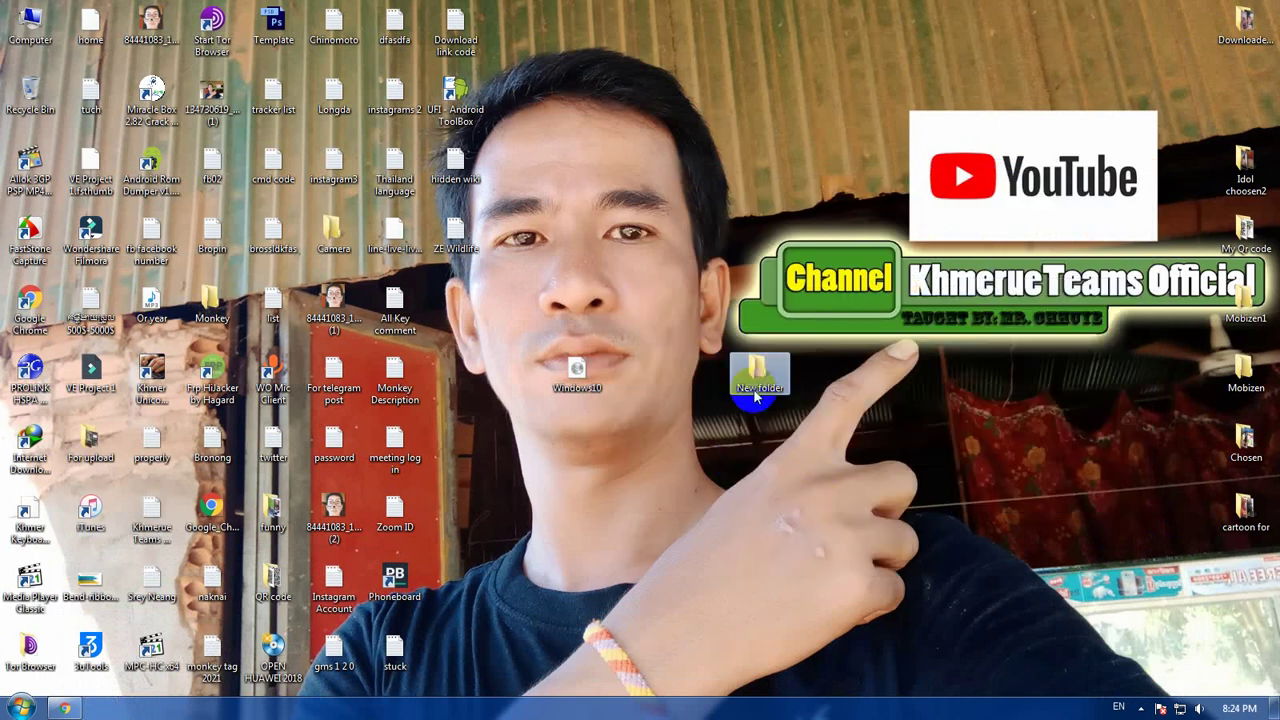
drag(755, 372, 634, 442)
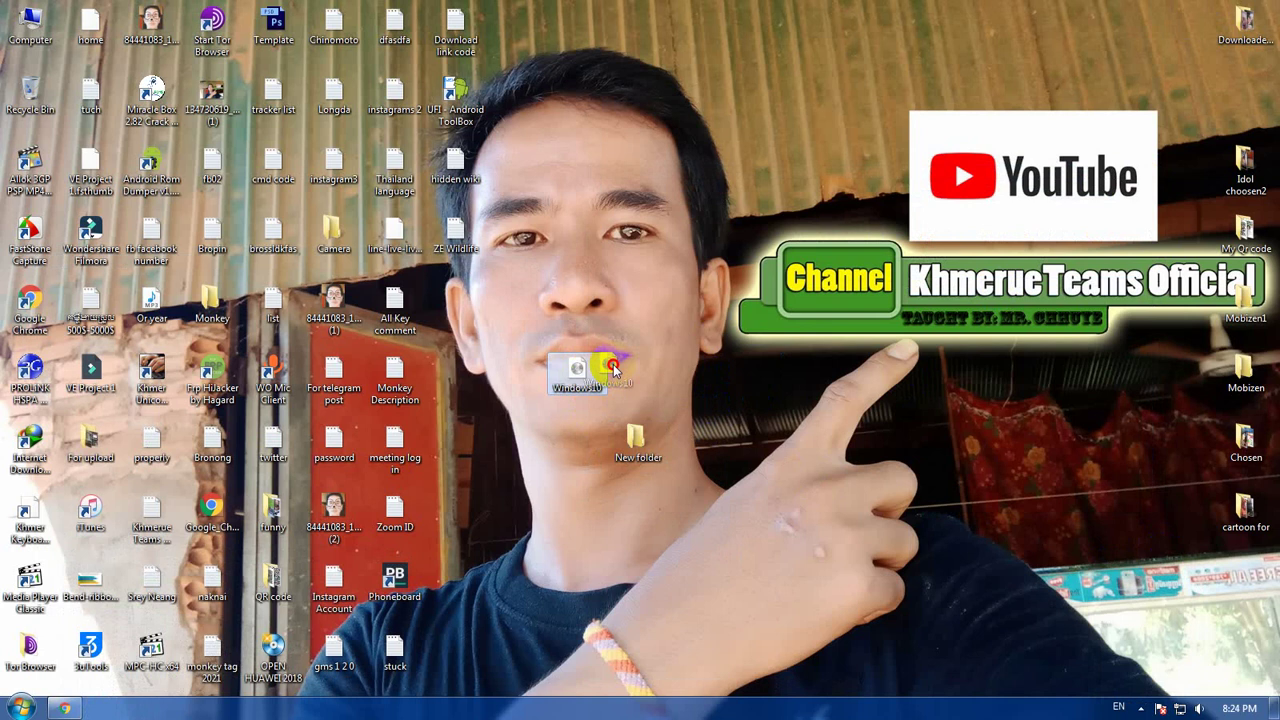
drag(577, 372, 643, 441)
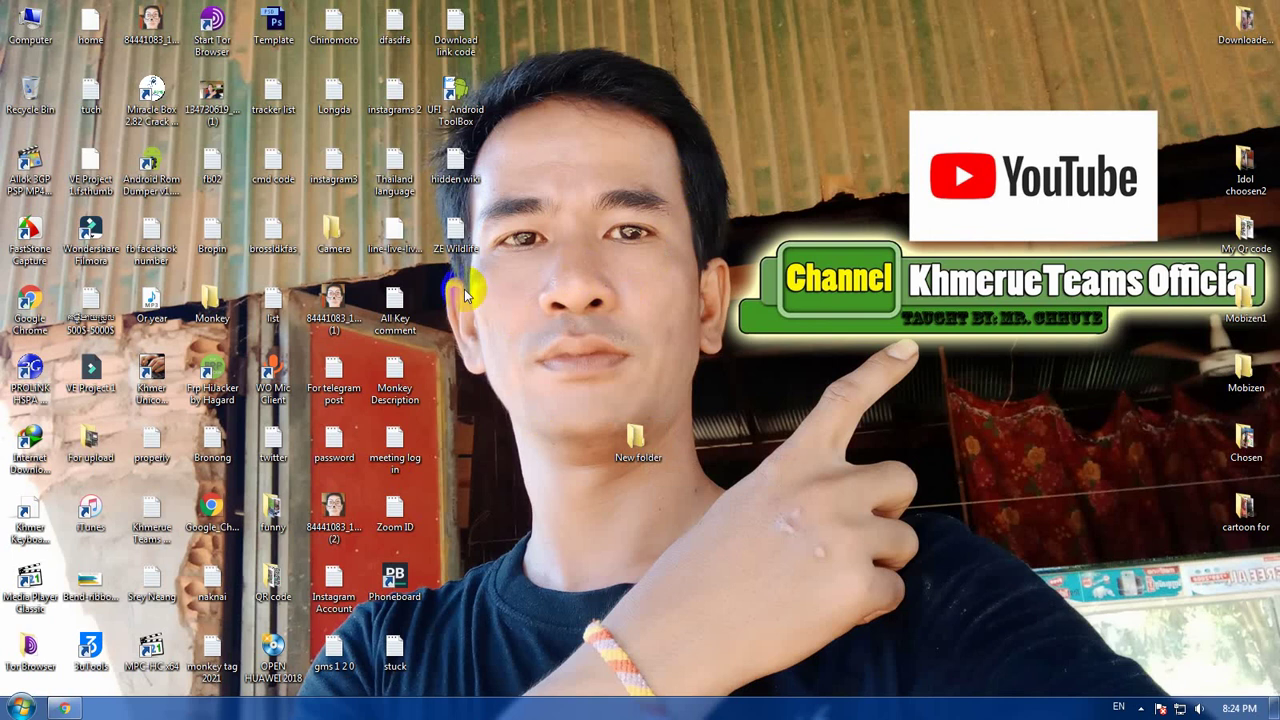
Open New folder, switch its view to Medium Icons, and select the Windows10 image
double_click(637, 437)
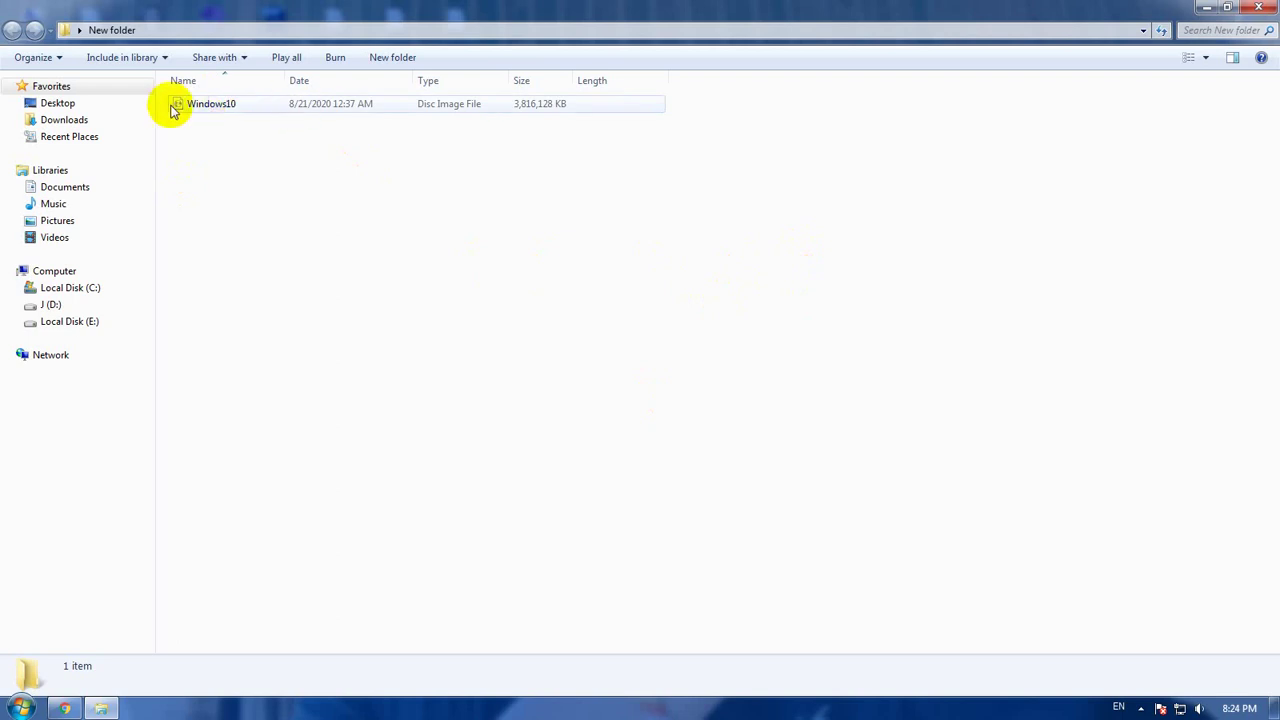
click(1206, 58)
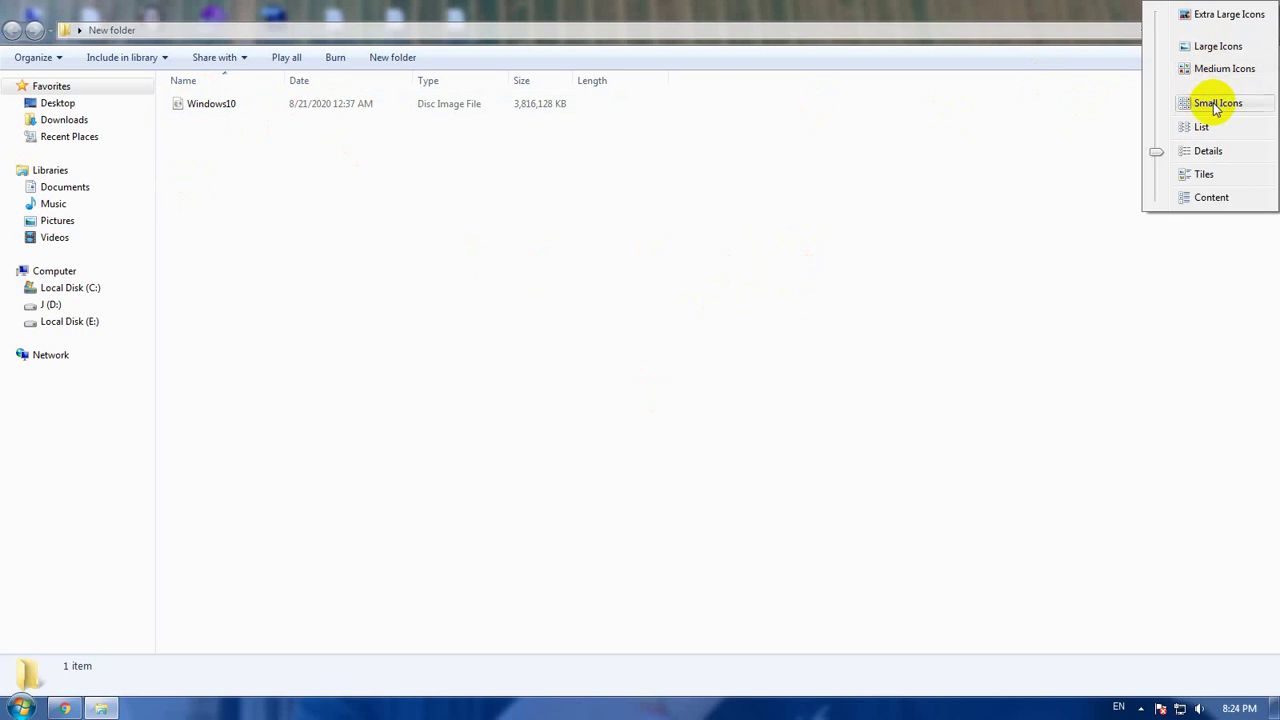
click(1216, 104)
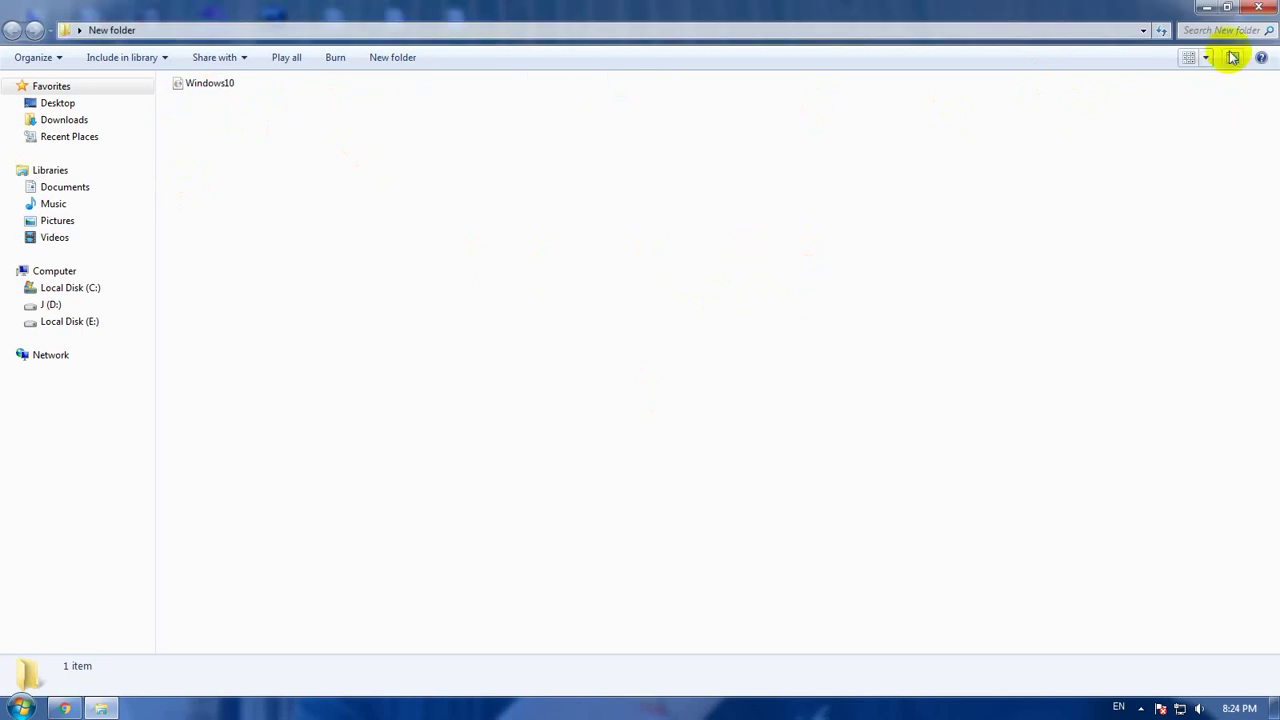
click(1206, 60)
click(1200, 66)
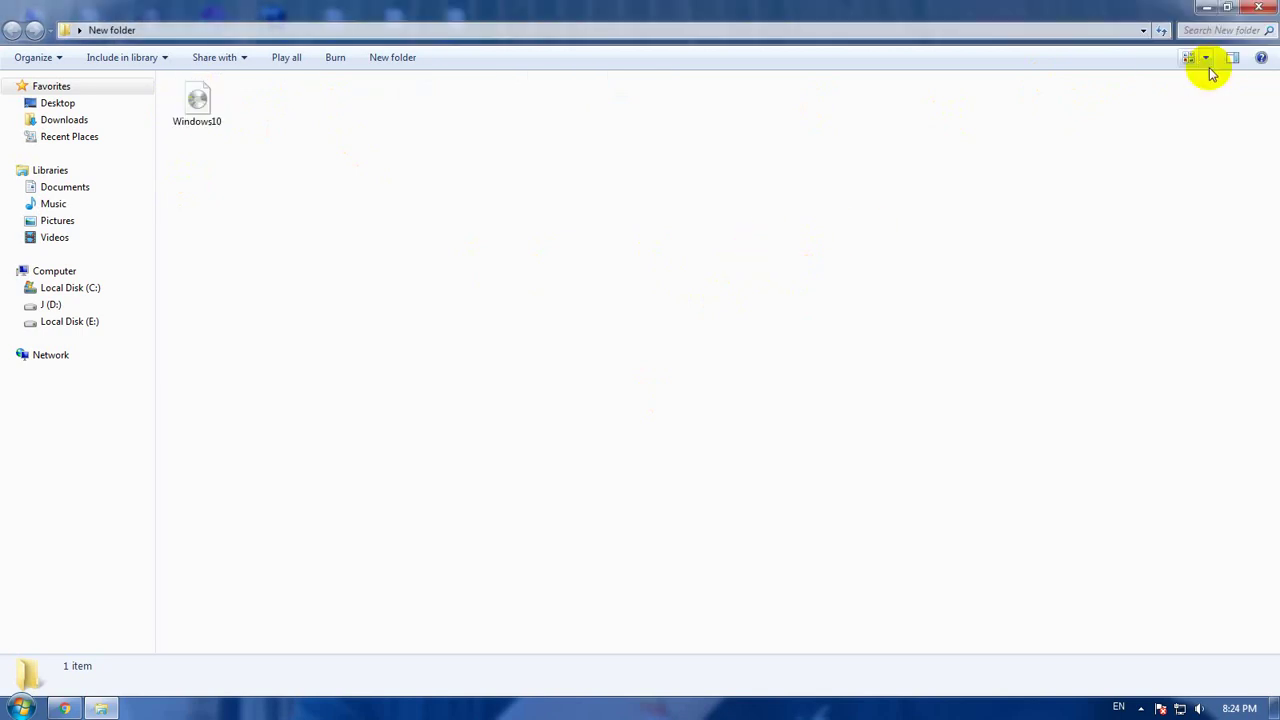
click(200, 105)
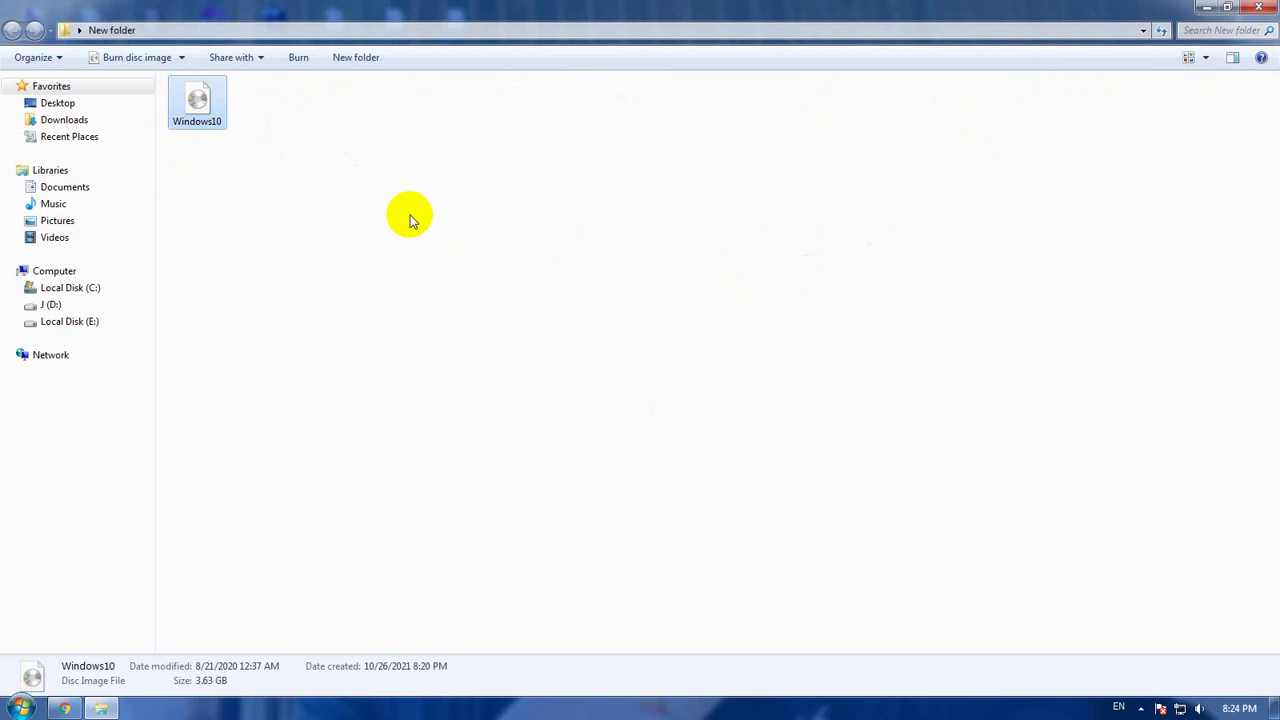
right_click(201, 107)
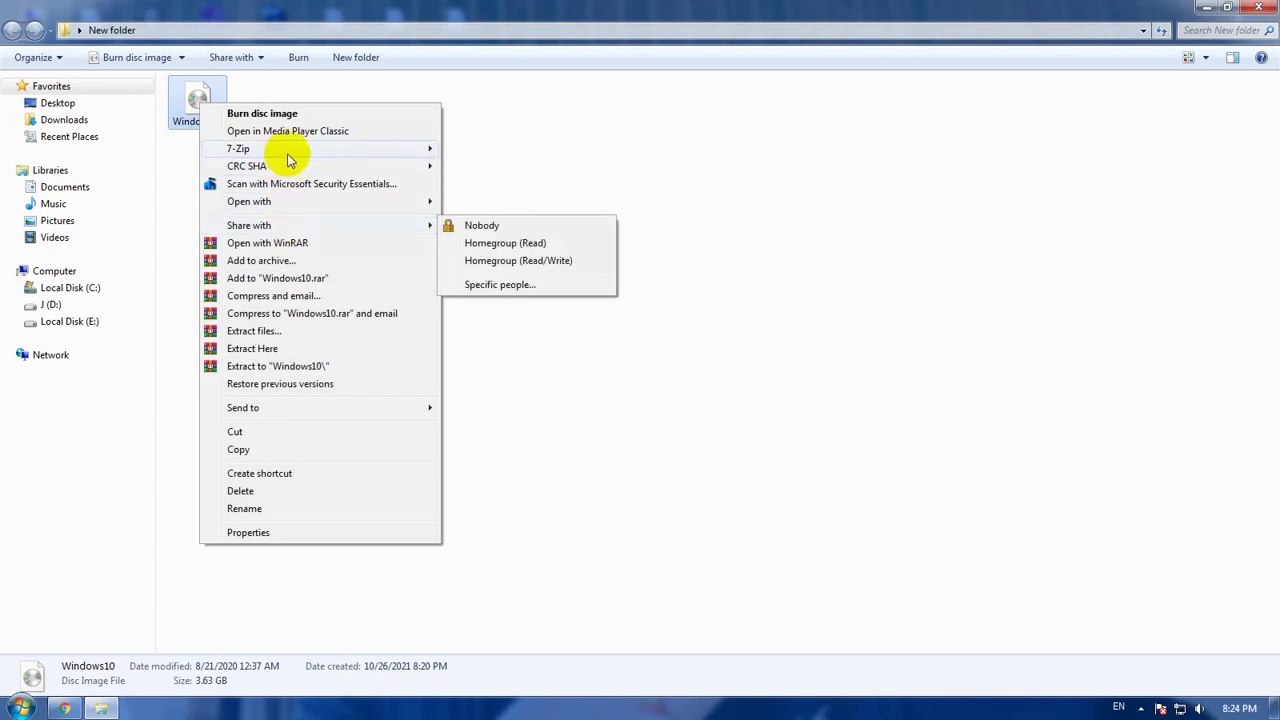
mouse_move(300, 148)
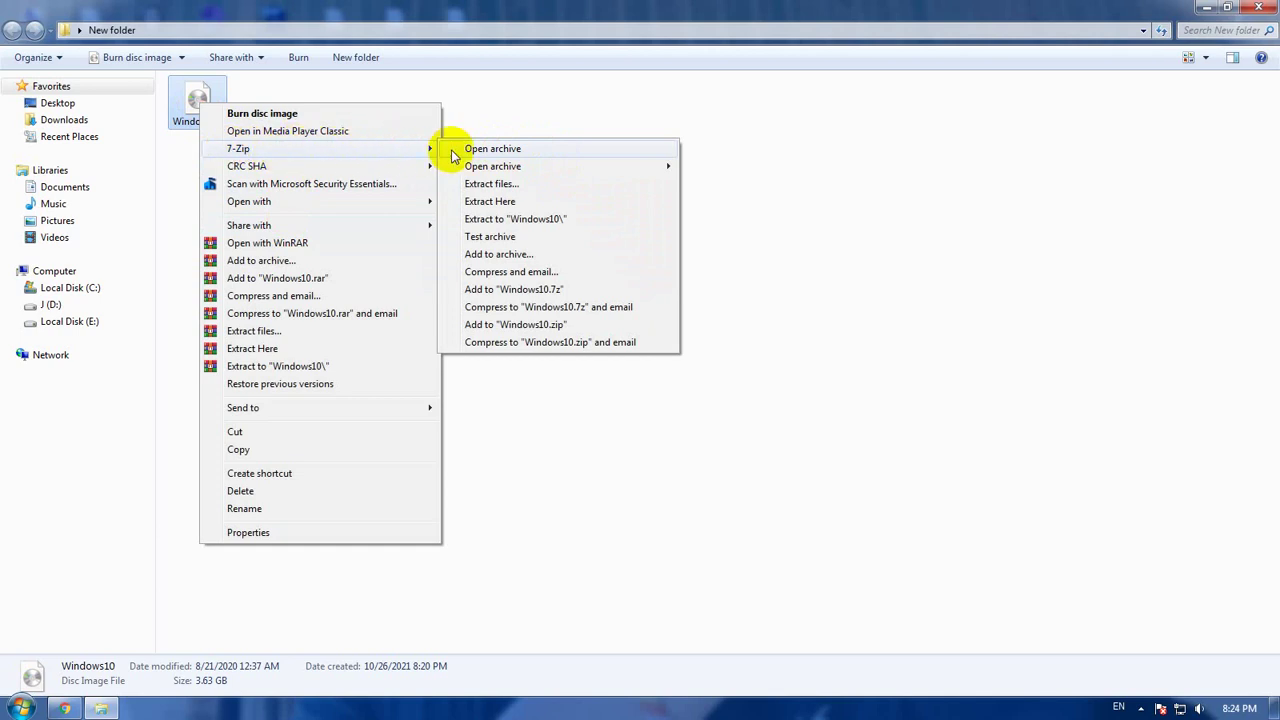
click(556, 152)
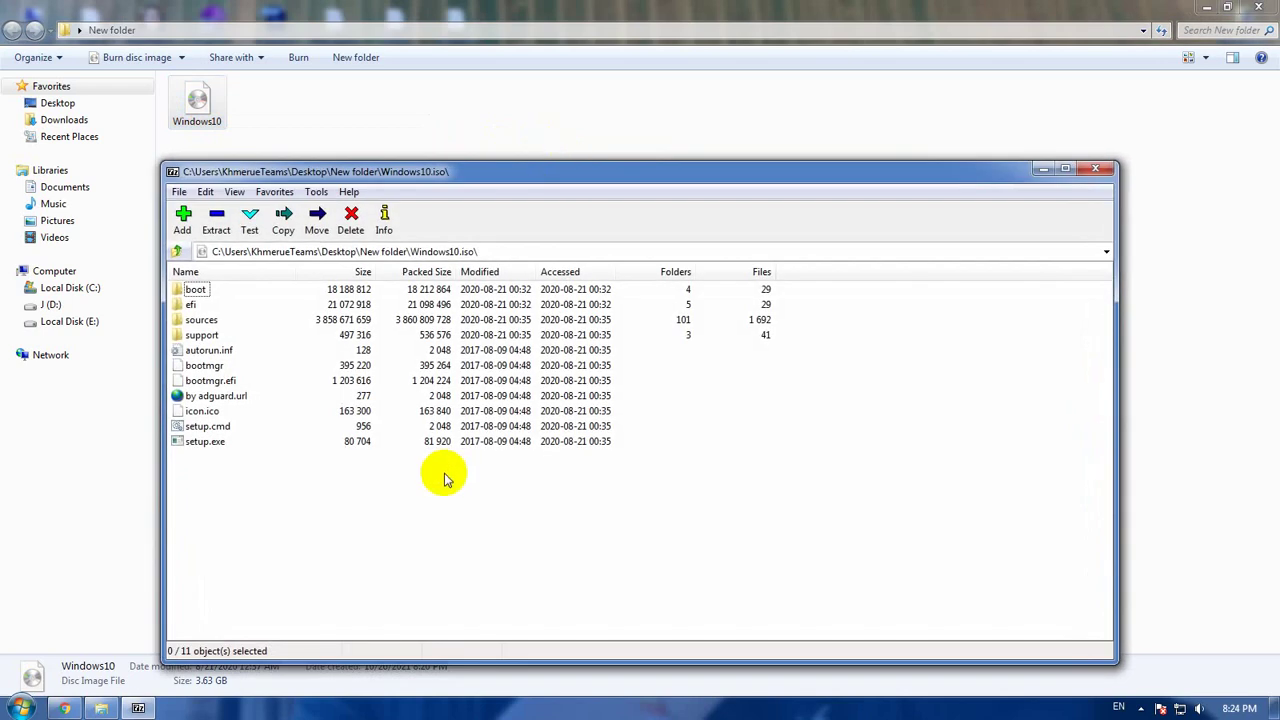
drag(429, 531, 182, 276)
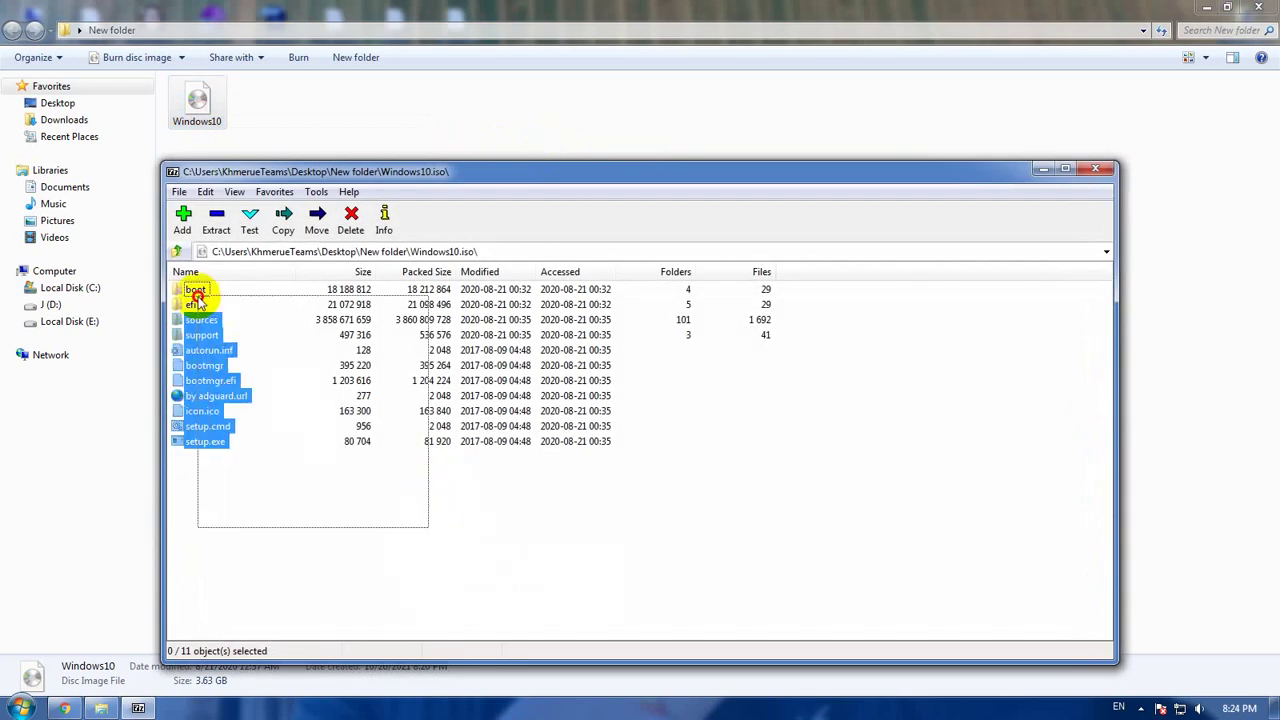
click(615, 529)
drag(561, 533, 189, 251)
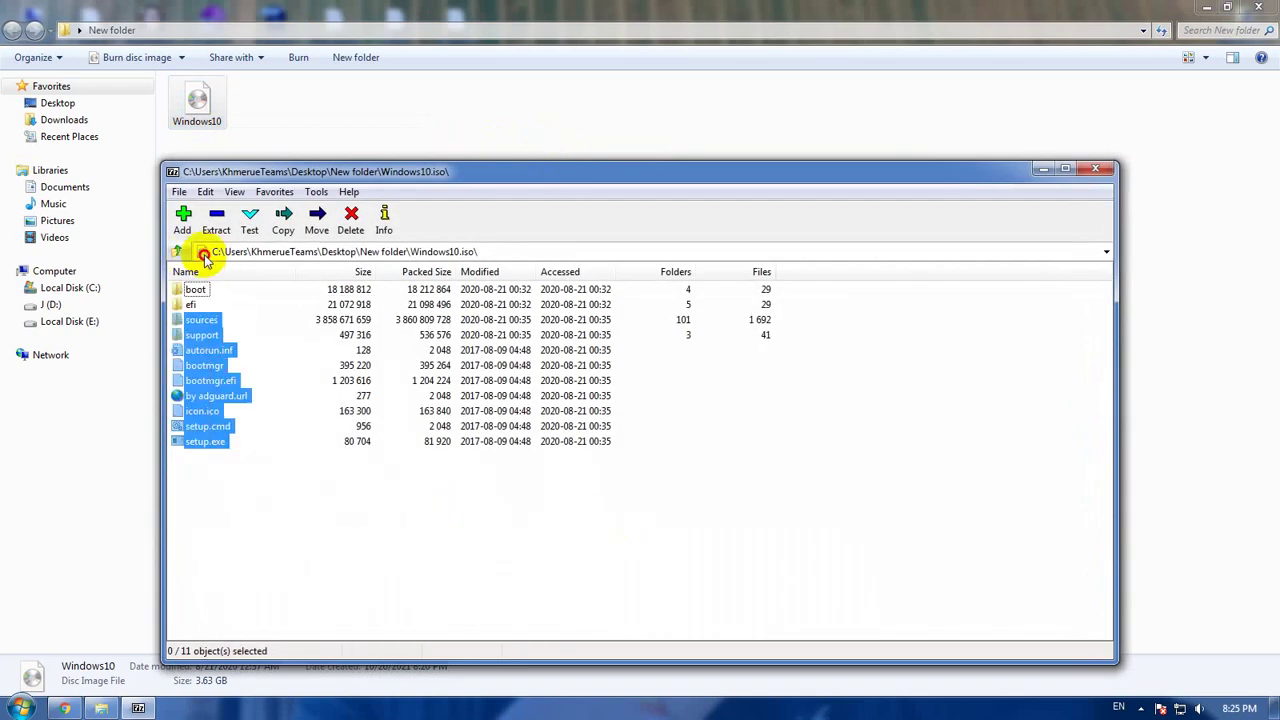
click(372, 543)
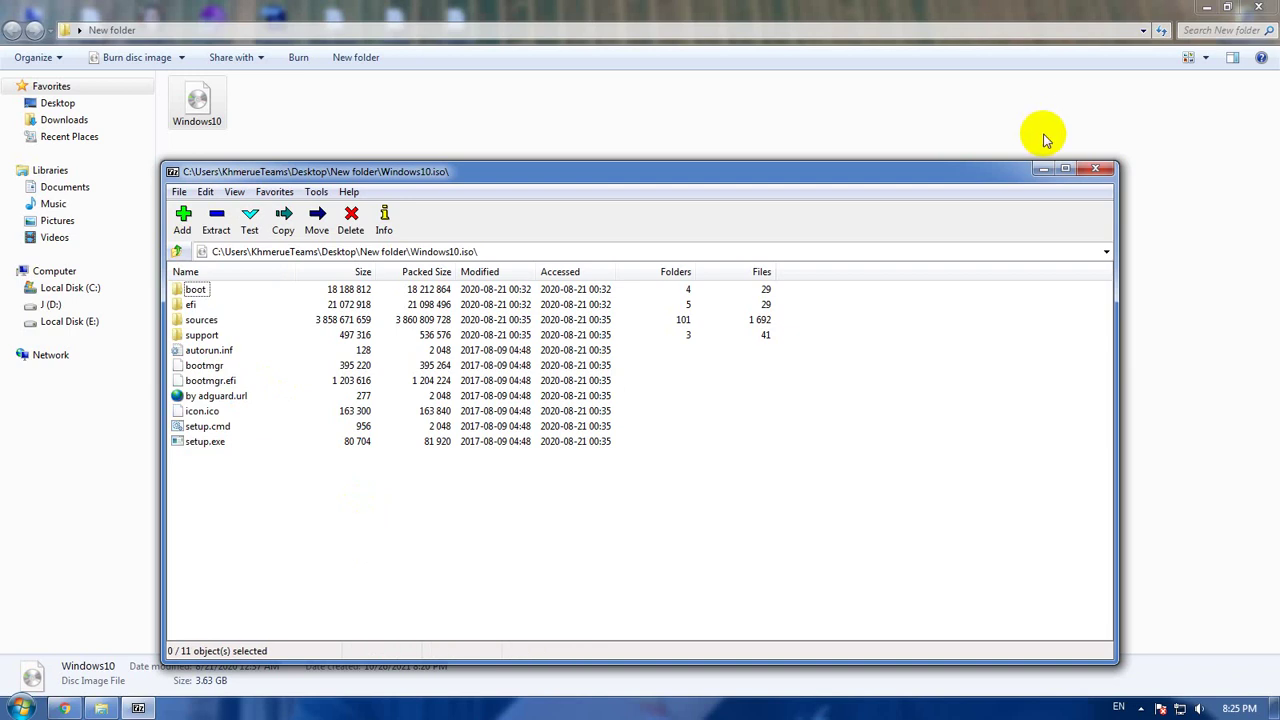
click(1095, 168)
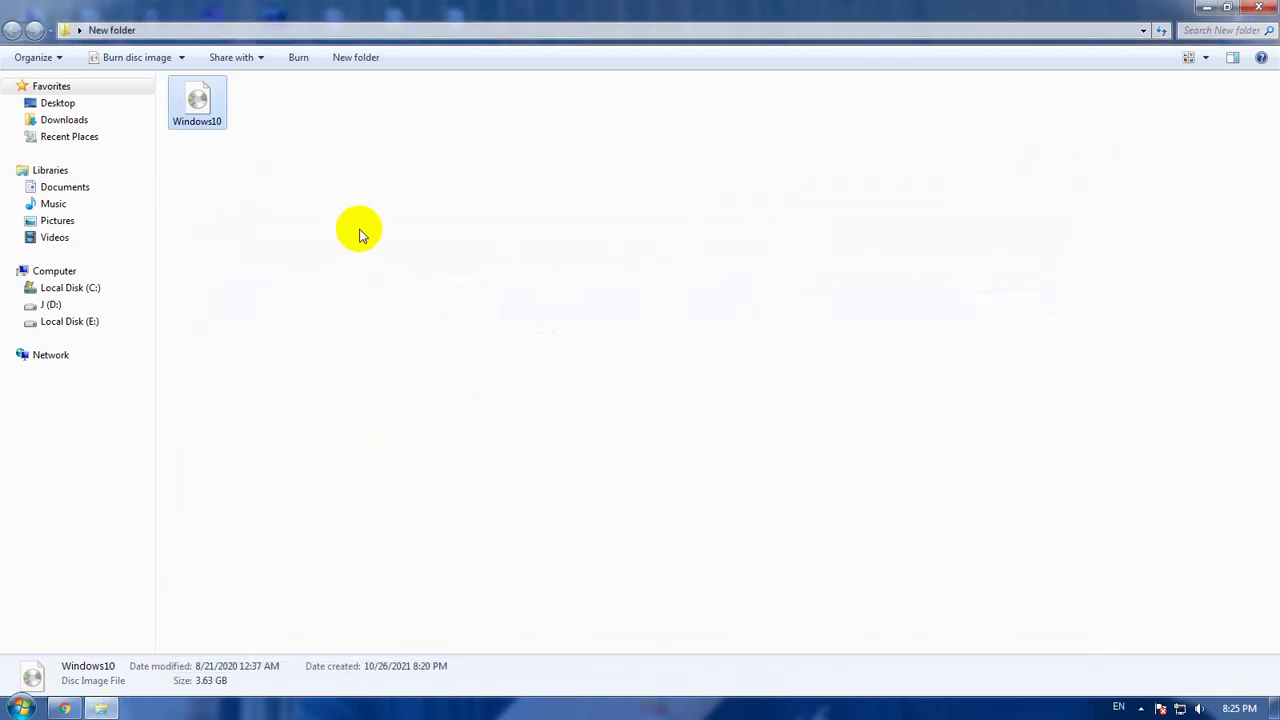
right_click(198, 101)
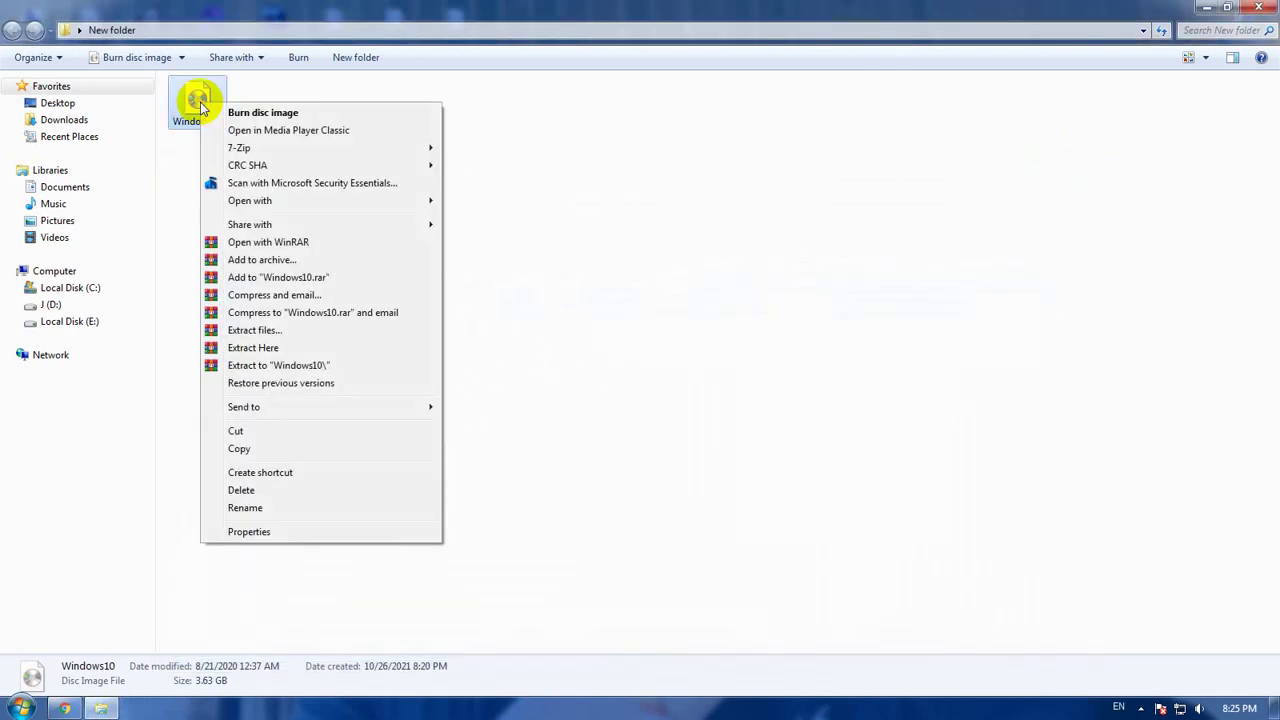
click(272, 243)
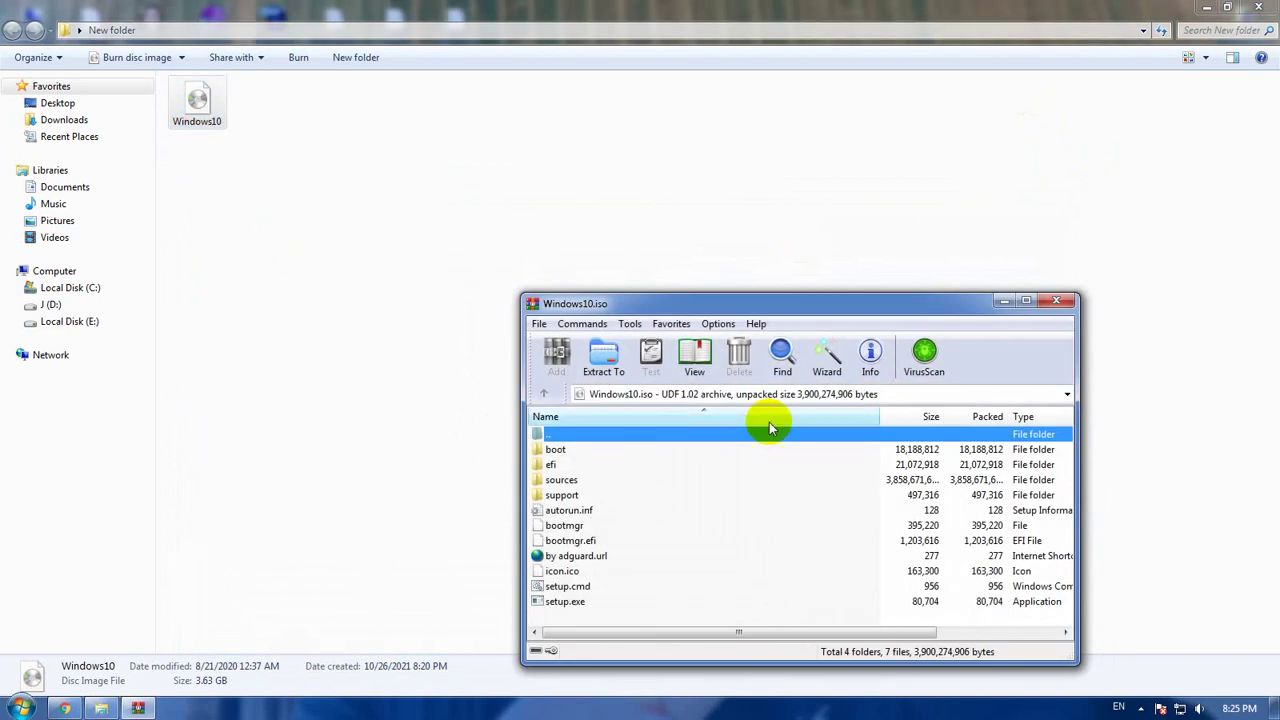
click(1017, 304)
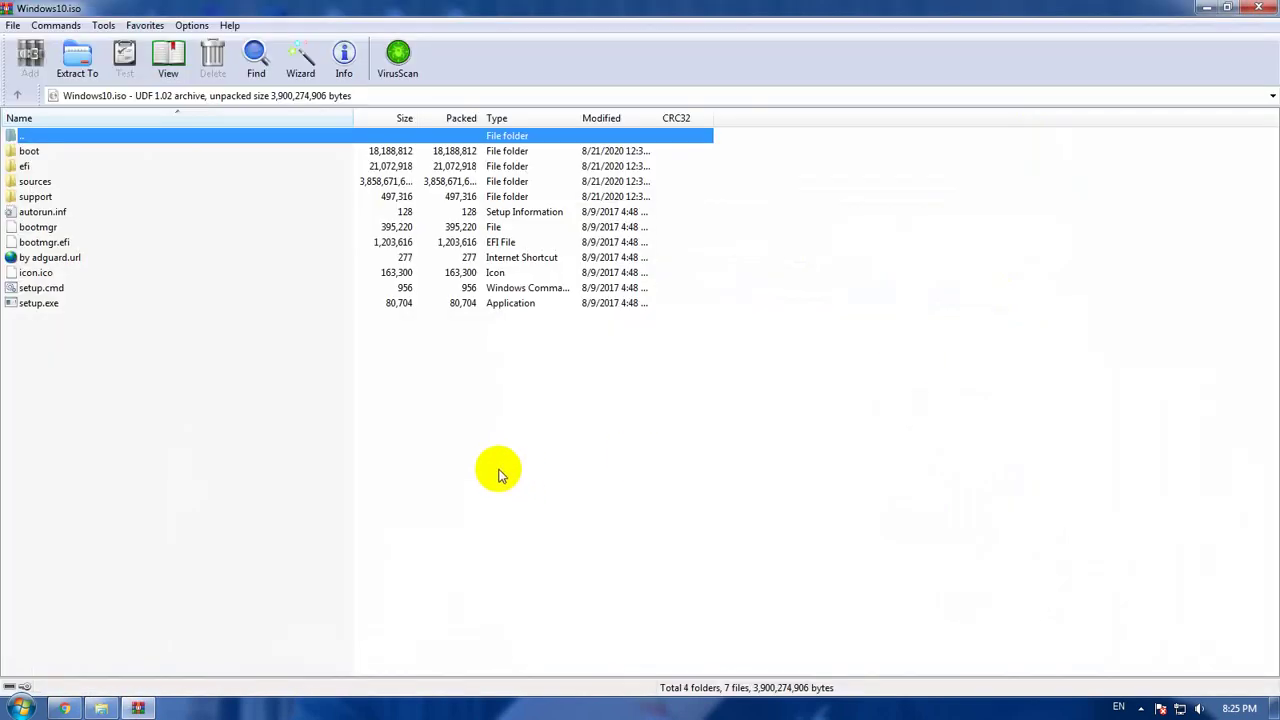
drag(448, 484, 160, 120)
click(191, 453)
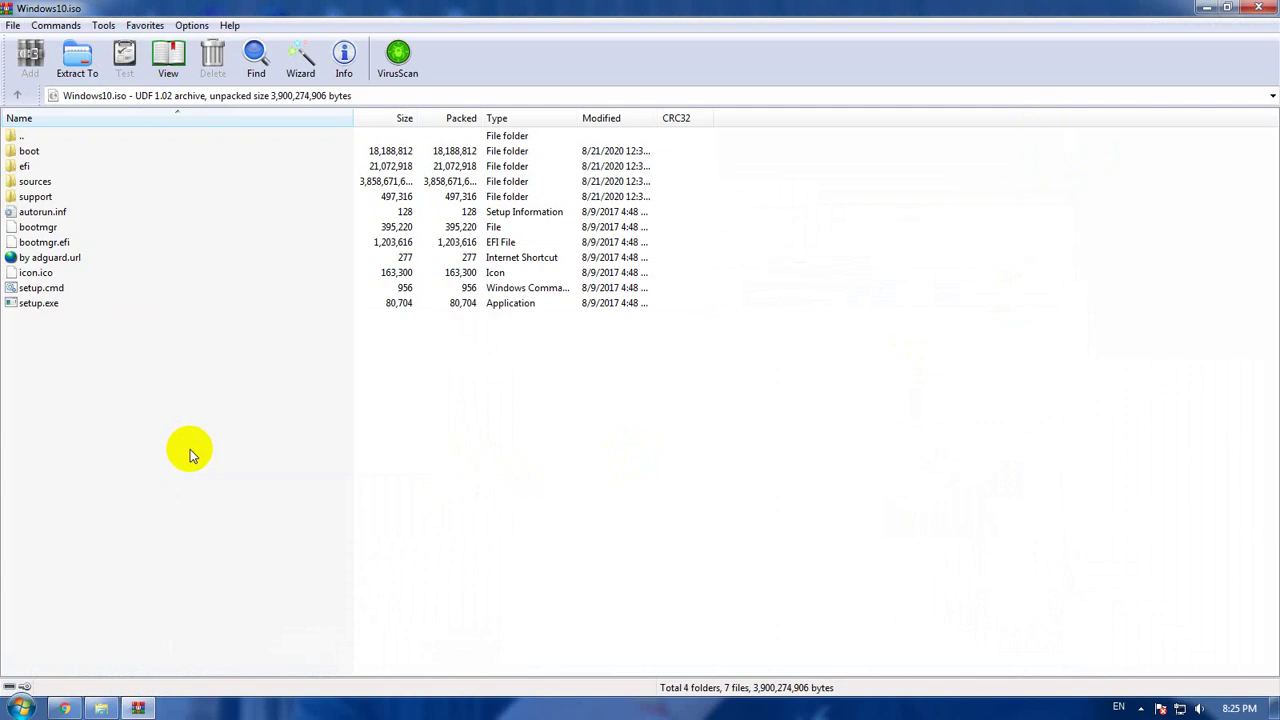
drag(571, 443, 49, 186)
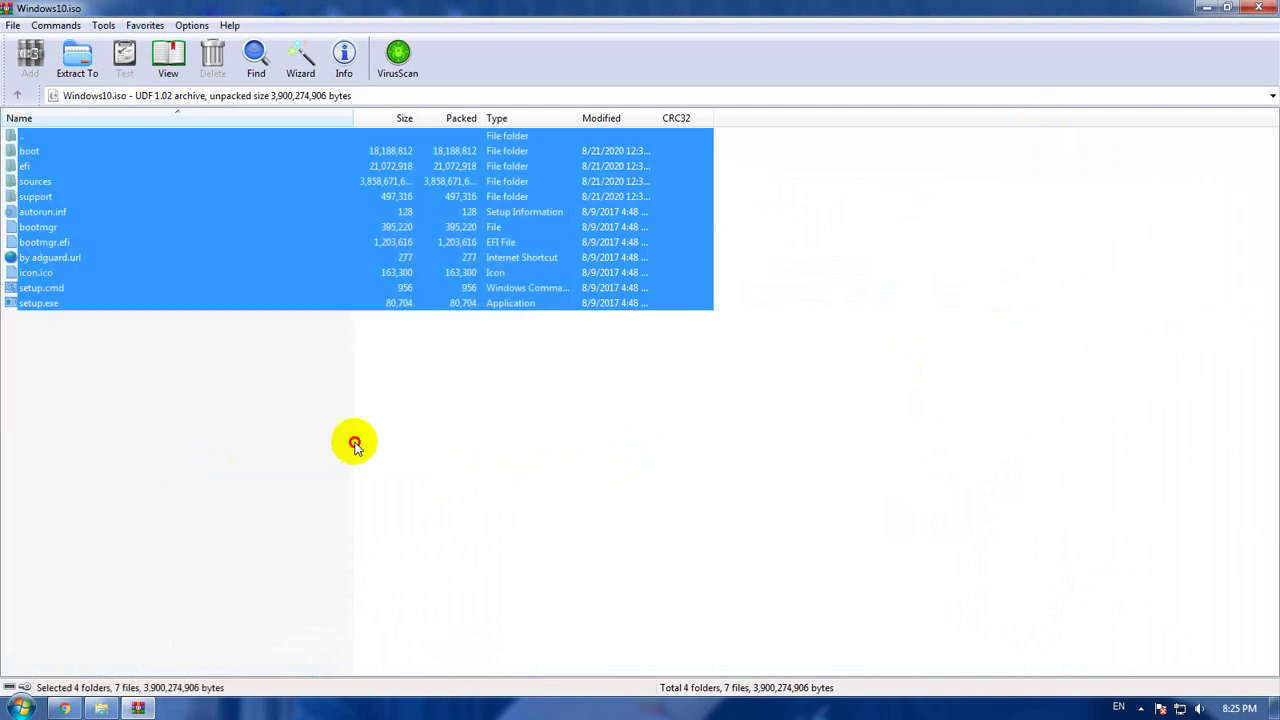
click(355, 446)
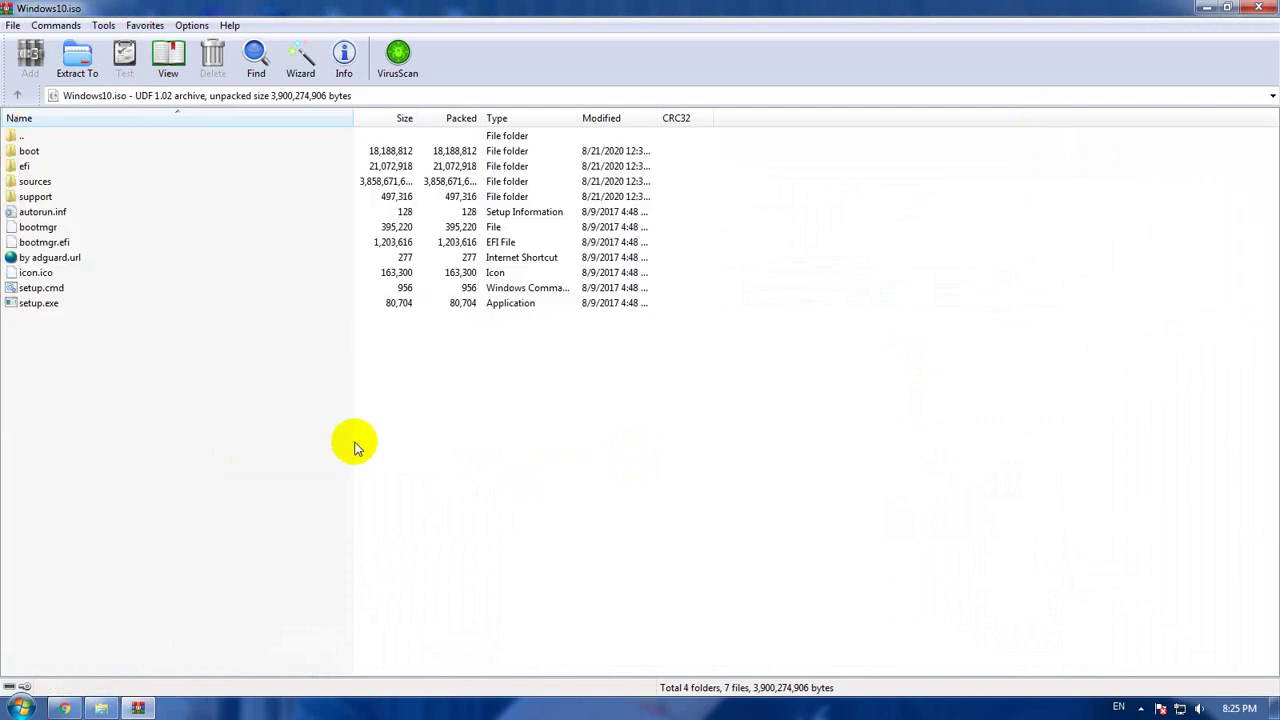
click(1262, 8)
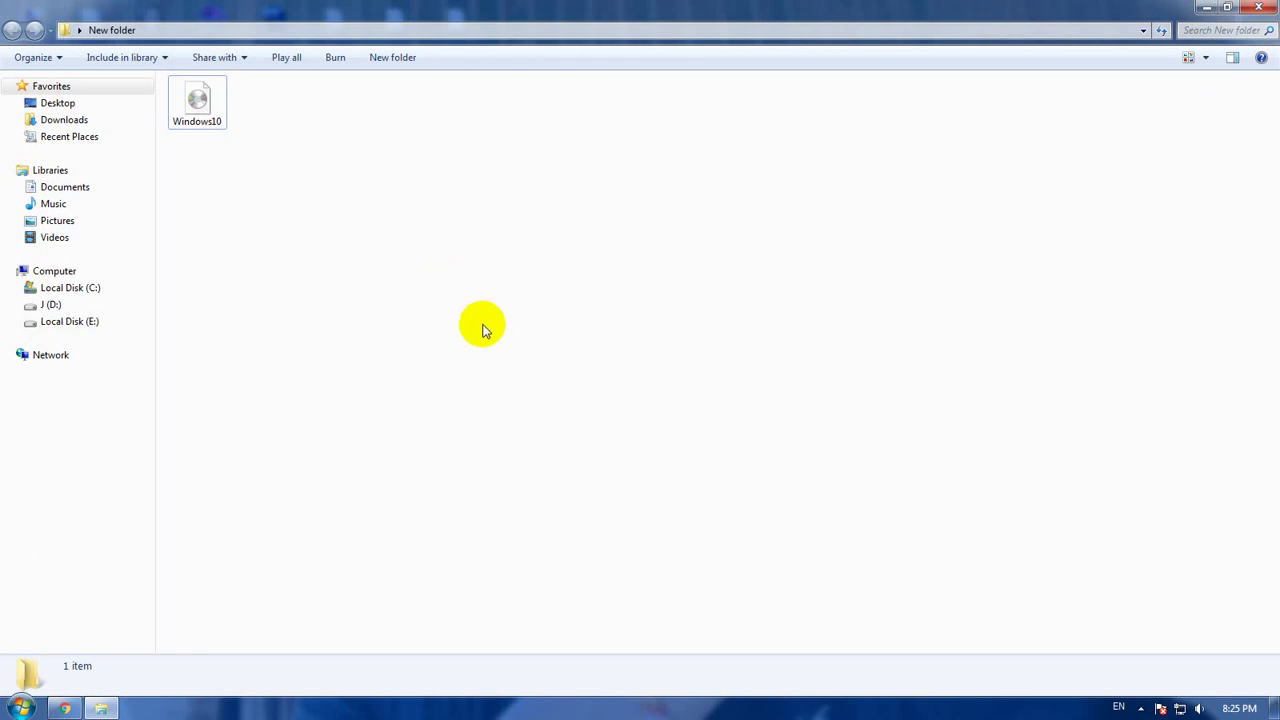
Create a folder named 'windows' next to the Windows10 disc image
right_click(440, 240)
mouse_move(478, 407)
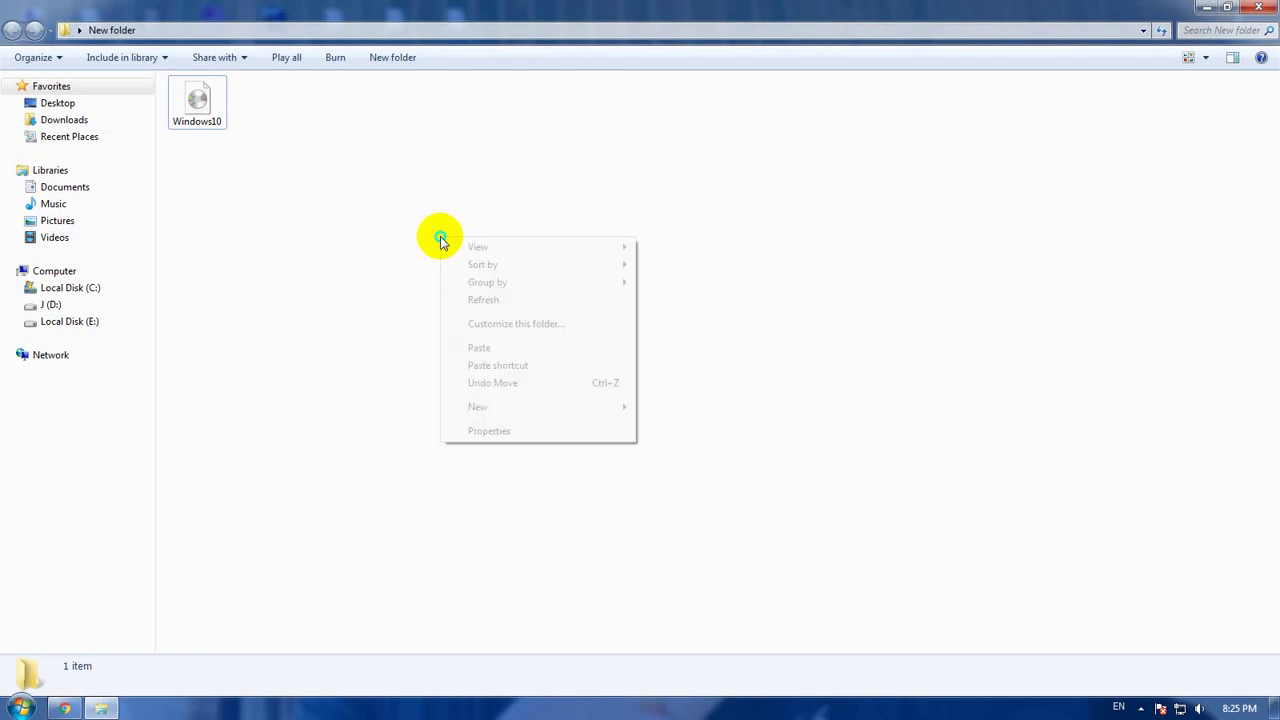
click(668, 407)
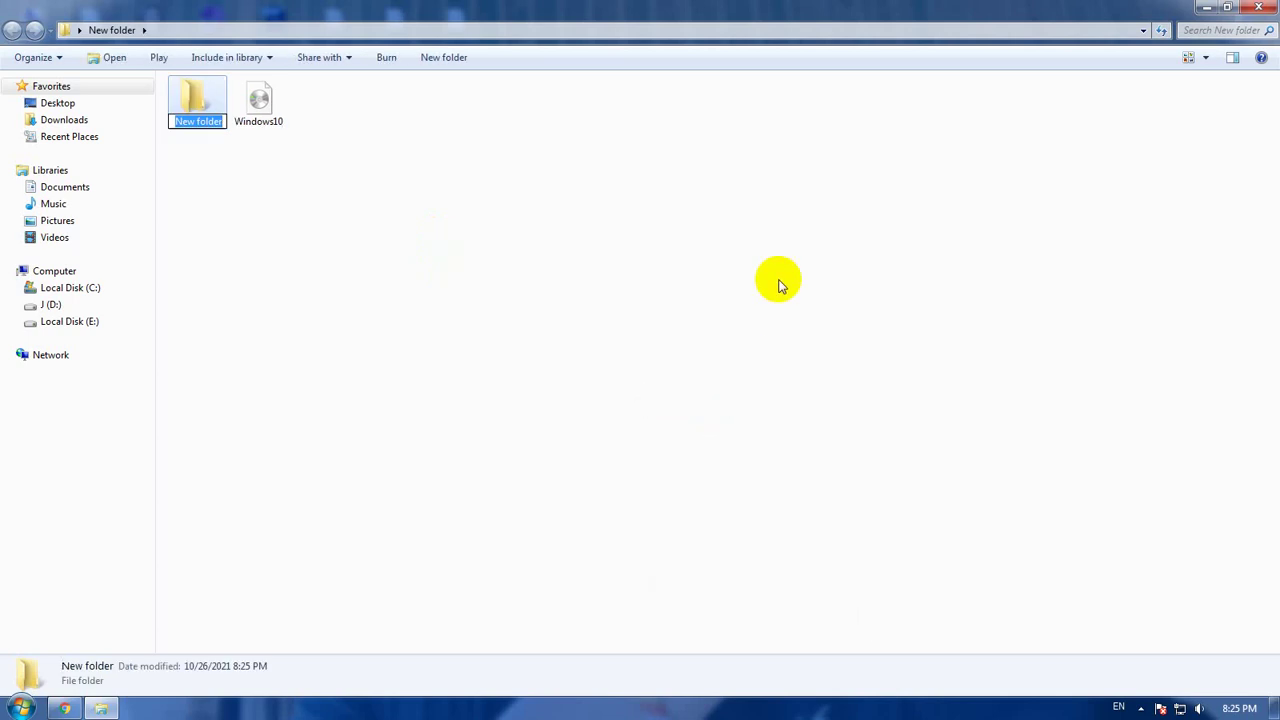
text(window)
text(s)
key(Return)
click(223, 143)
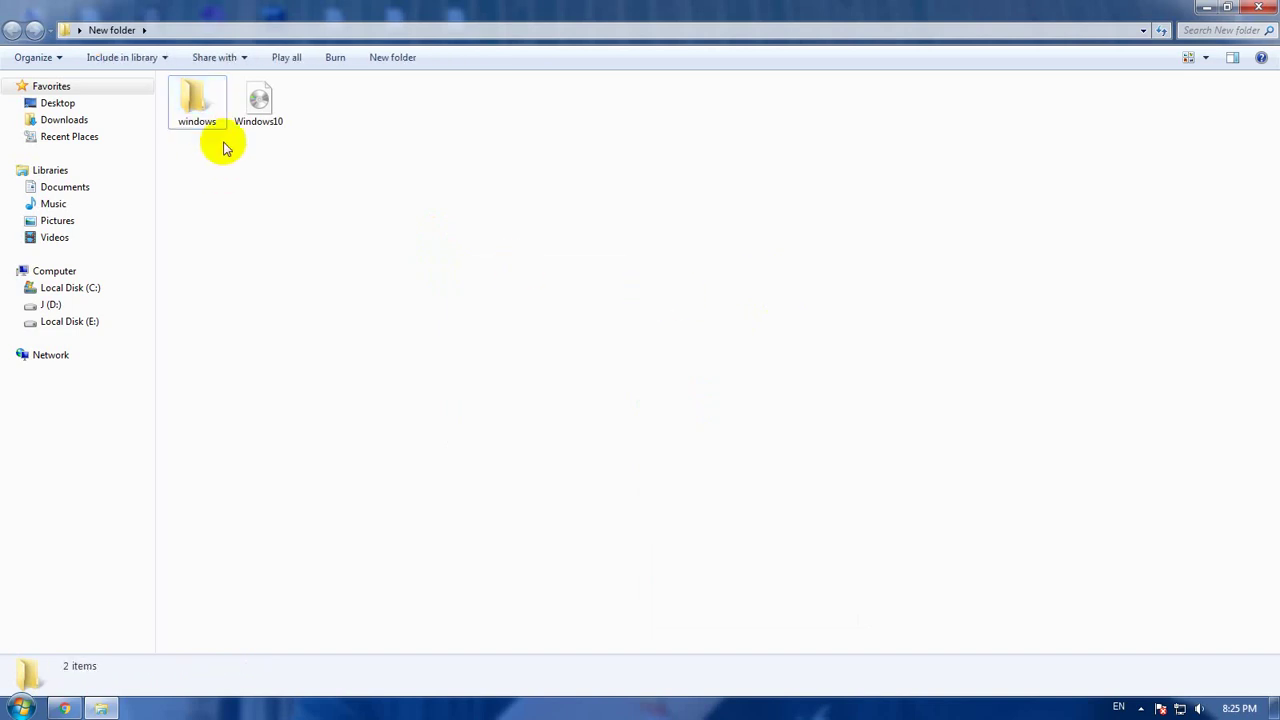
Open Windows10.iso in 7-Zip, open the empty windows folder behind it, and select all 11 items
right_click(266, 112)
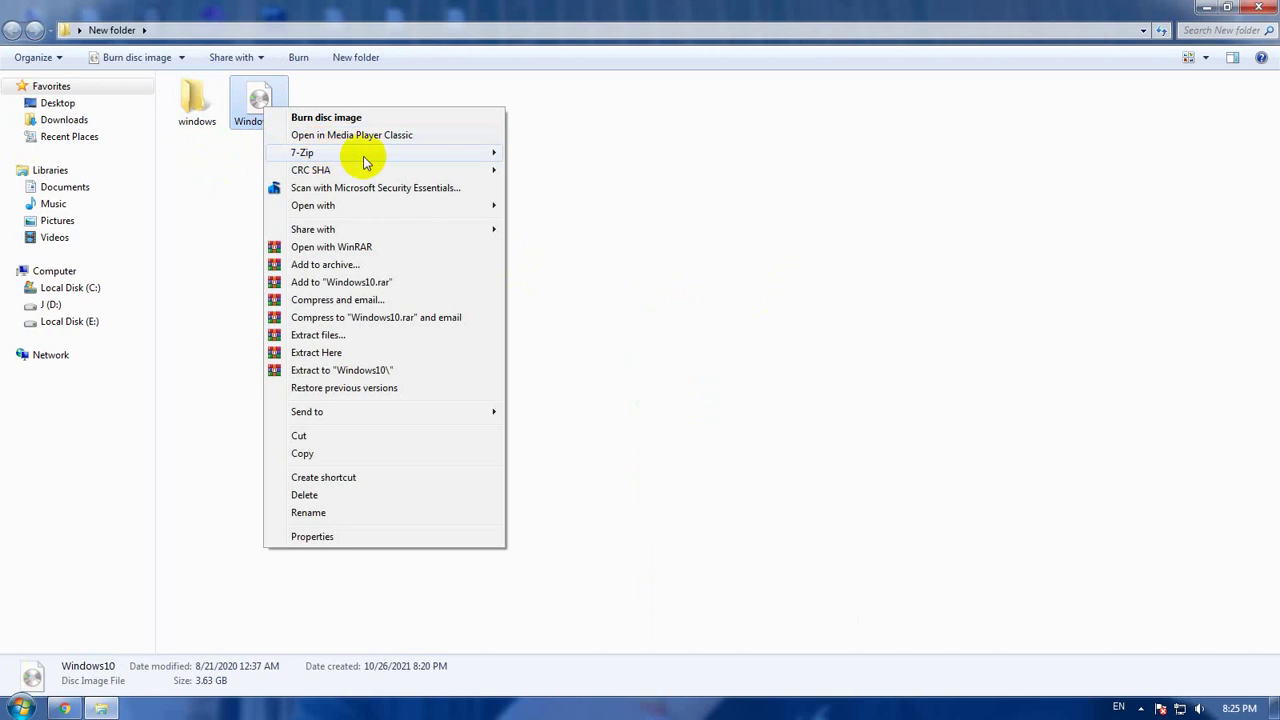
click(570, 155)
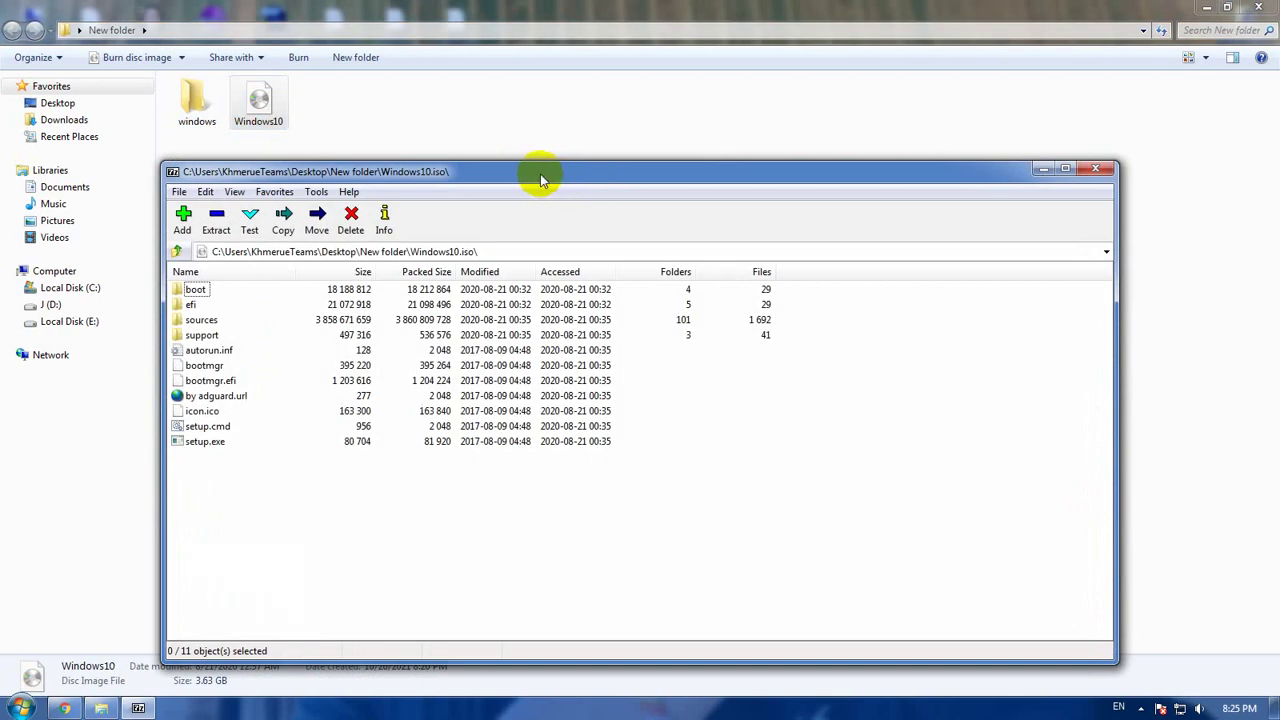
drag(537, 176, 719, 177)
double_click(210, 116)
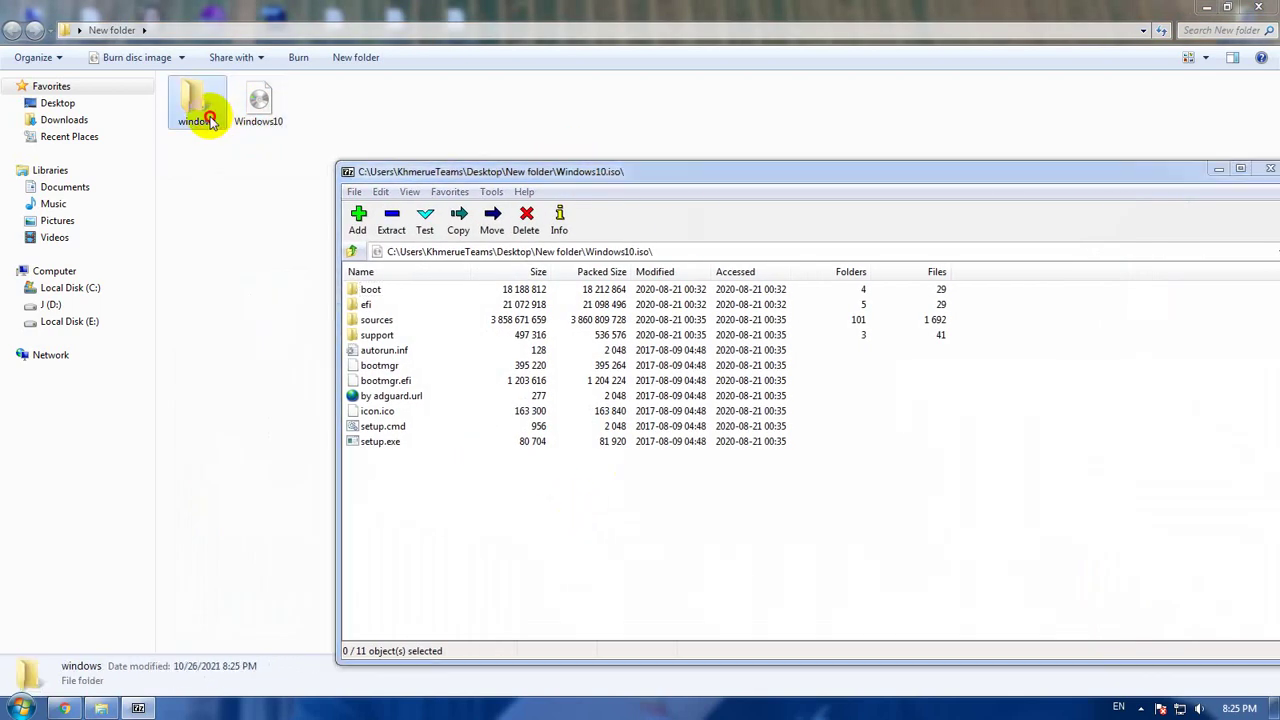
click(138, 708)
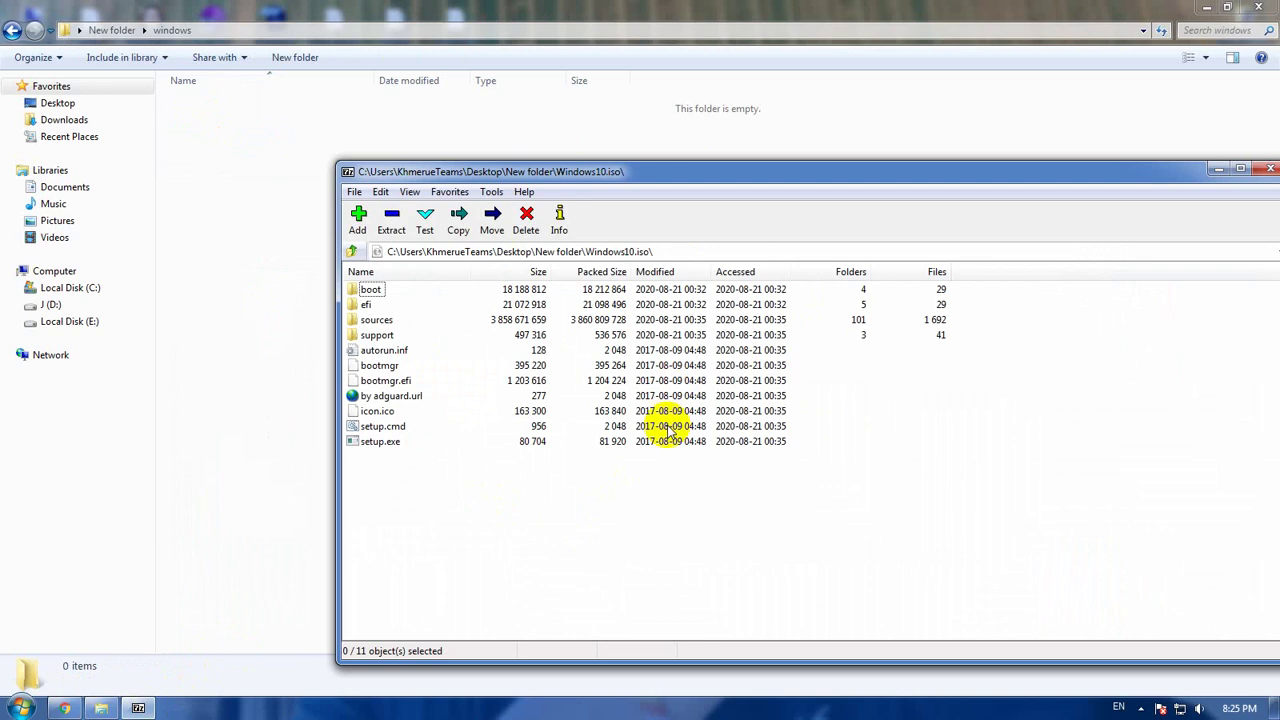
key(ctrl+a)
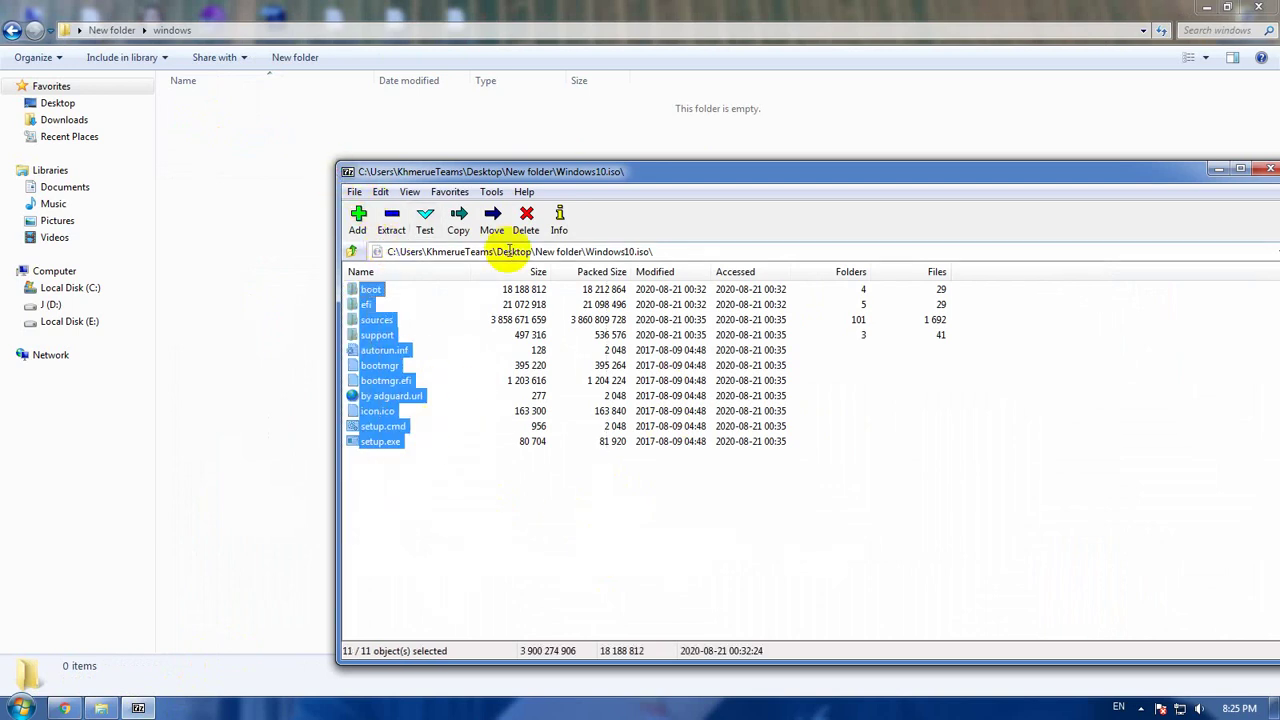
Set the Extract destination to New folder\windows via the browse dialog
click(392, 222)
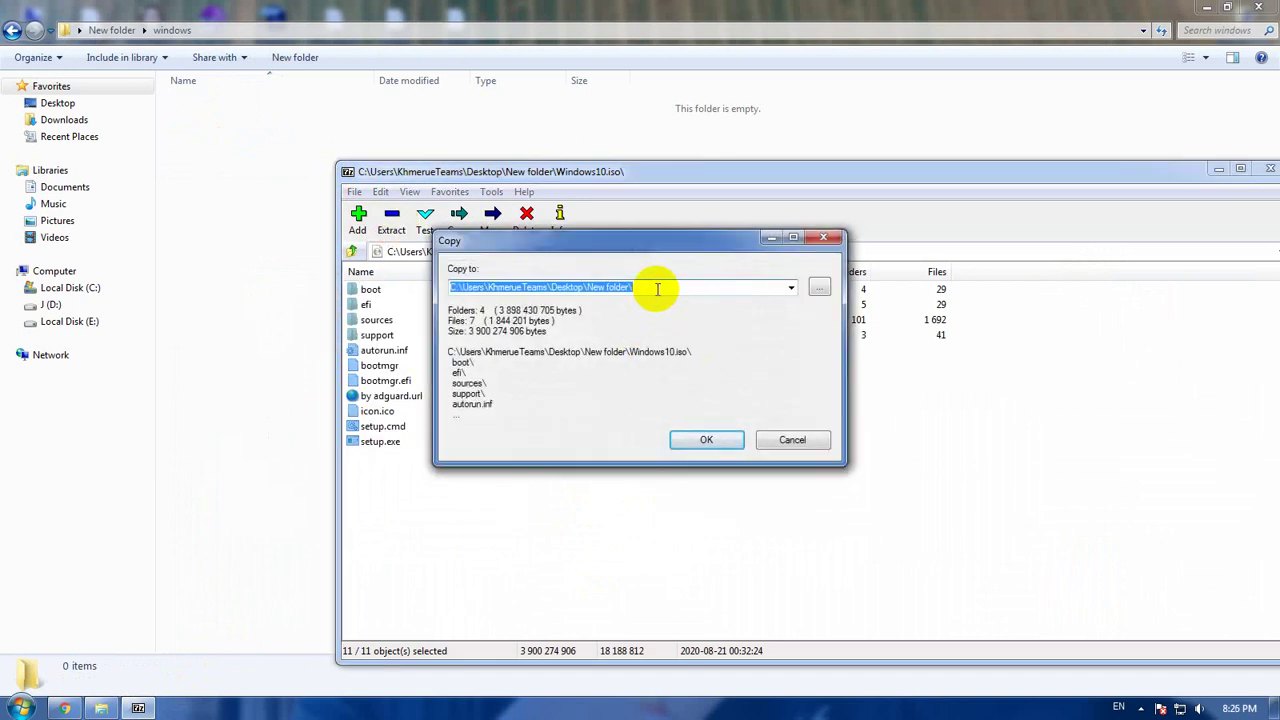
click(818, 289)
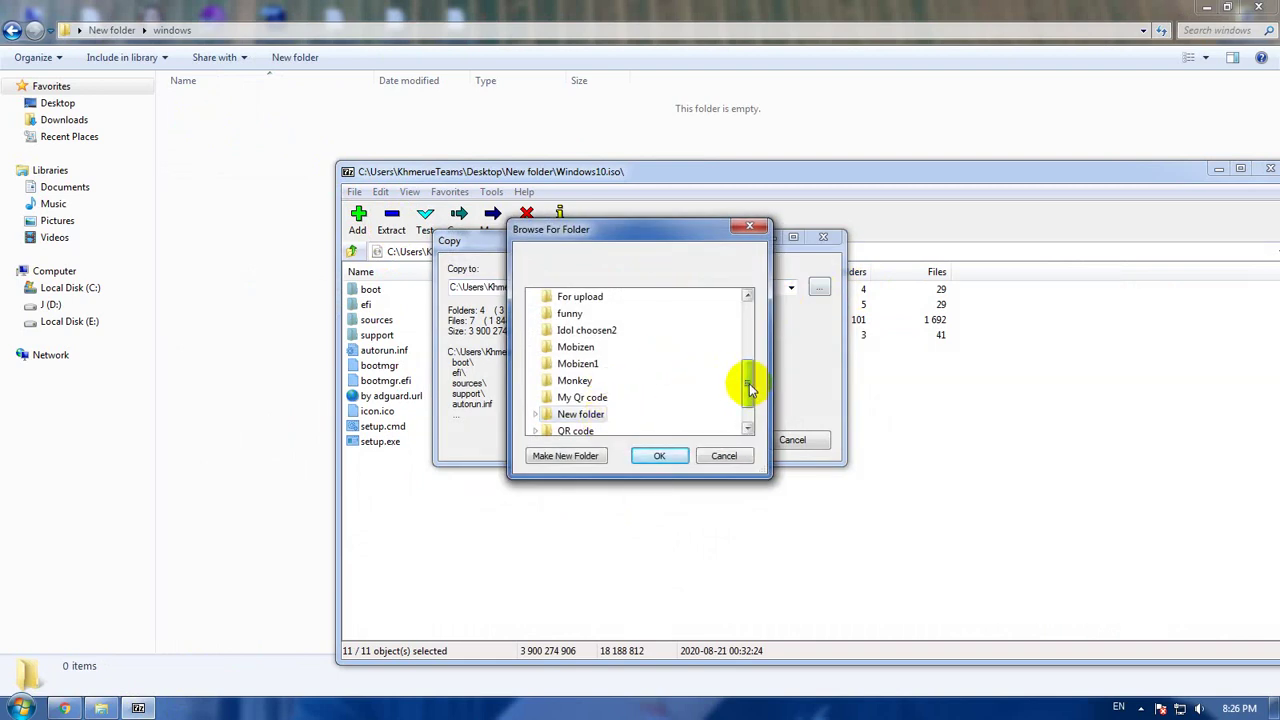
mouse_move(749, 385)
mouse_down()
mouse_move(748, 420)
mouse_move(748, 286)
mouse_move(757, 407)
mouse_up()
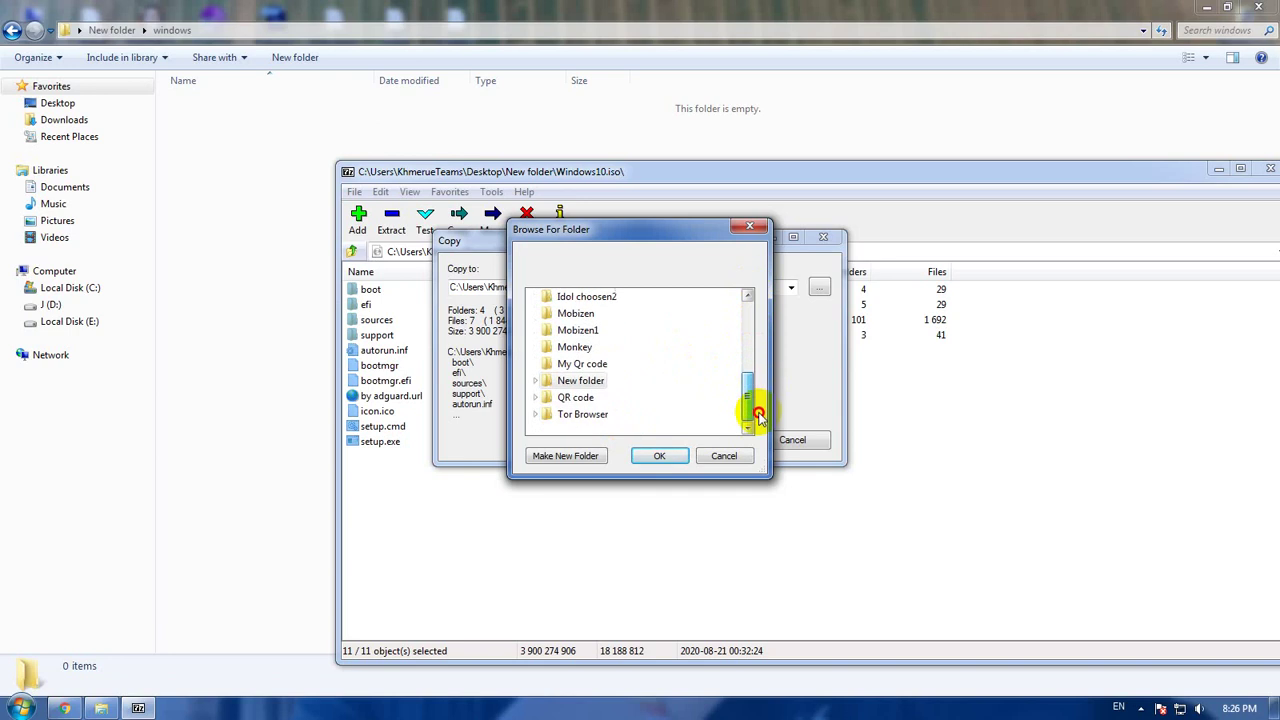
click(537, 388)
click(578, 414)
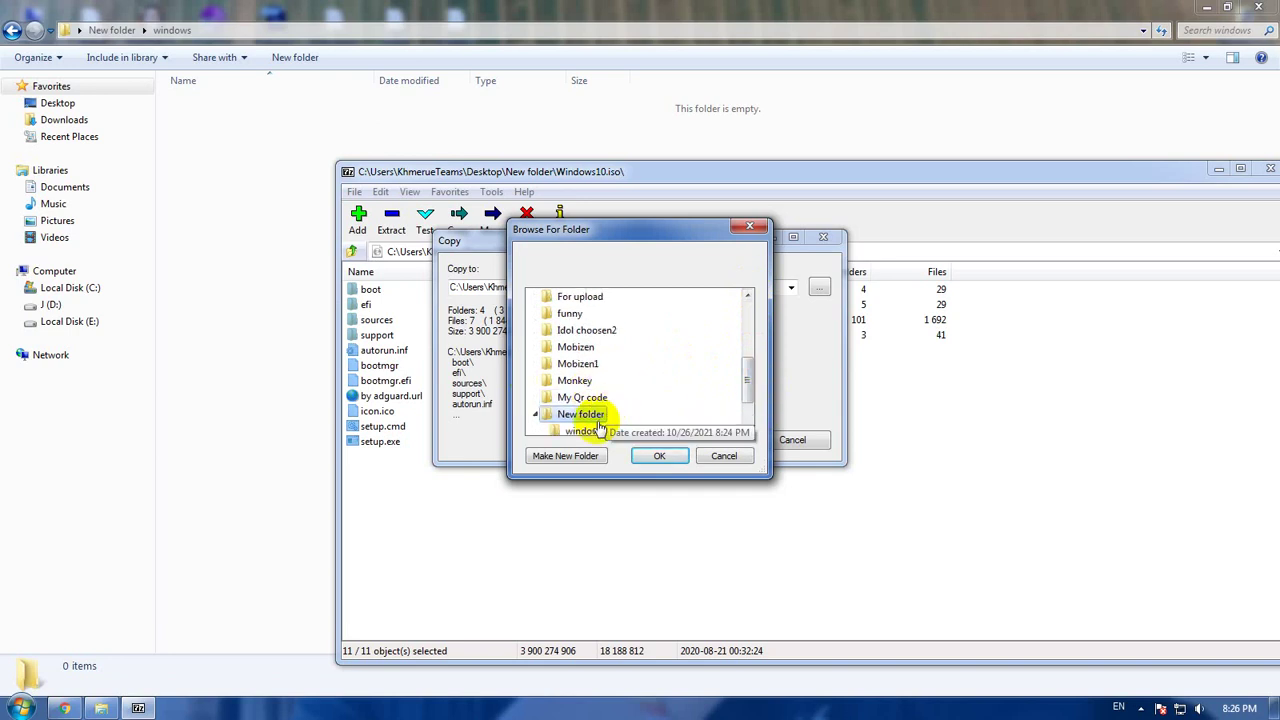
drag(748, 377, 748, 394)
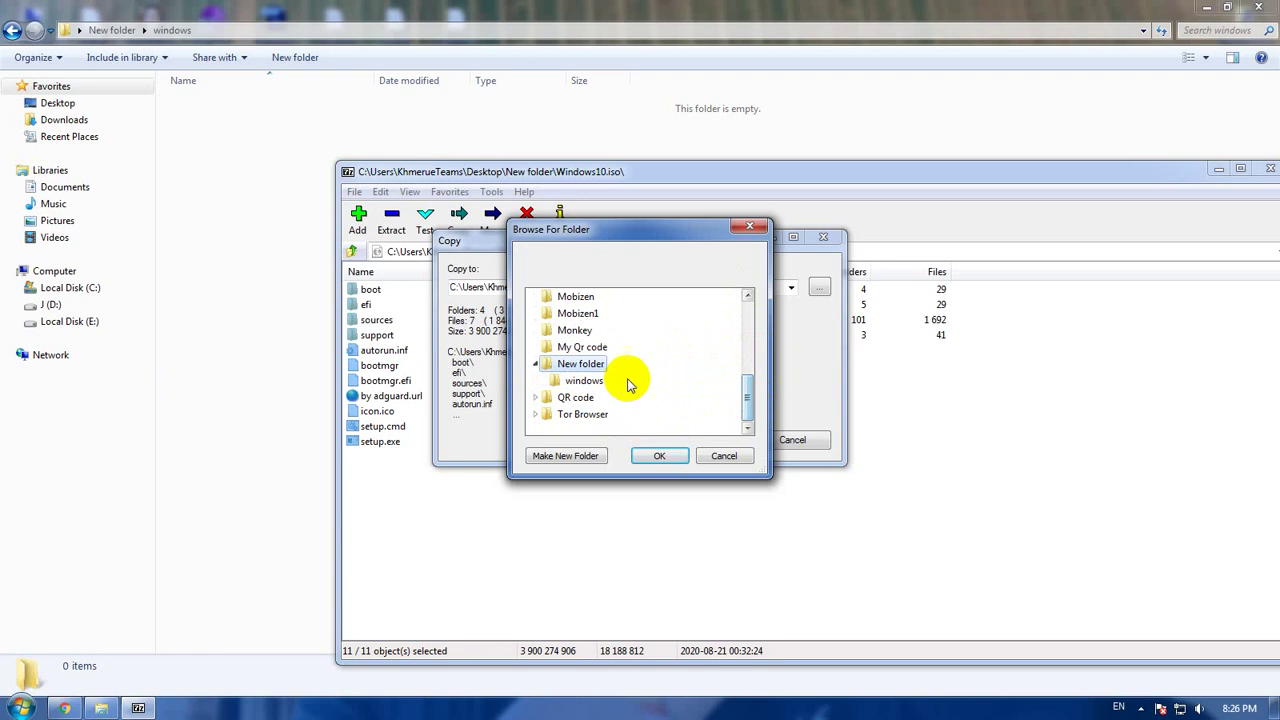
click(595, 385)
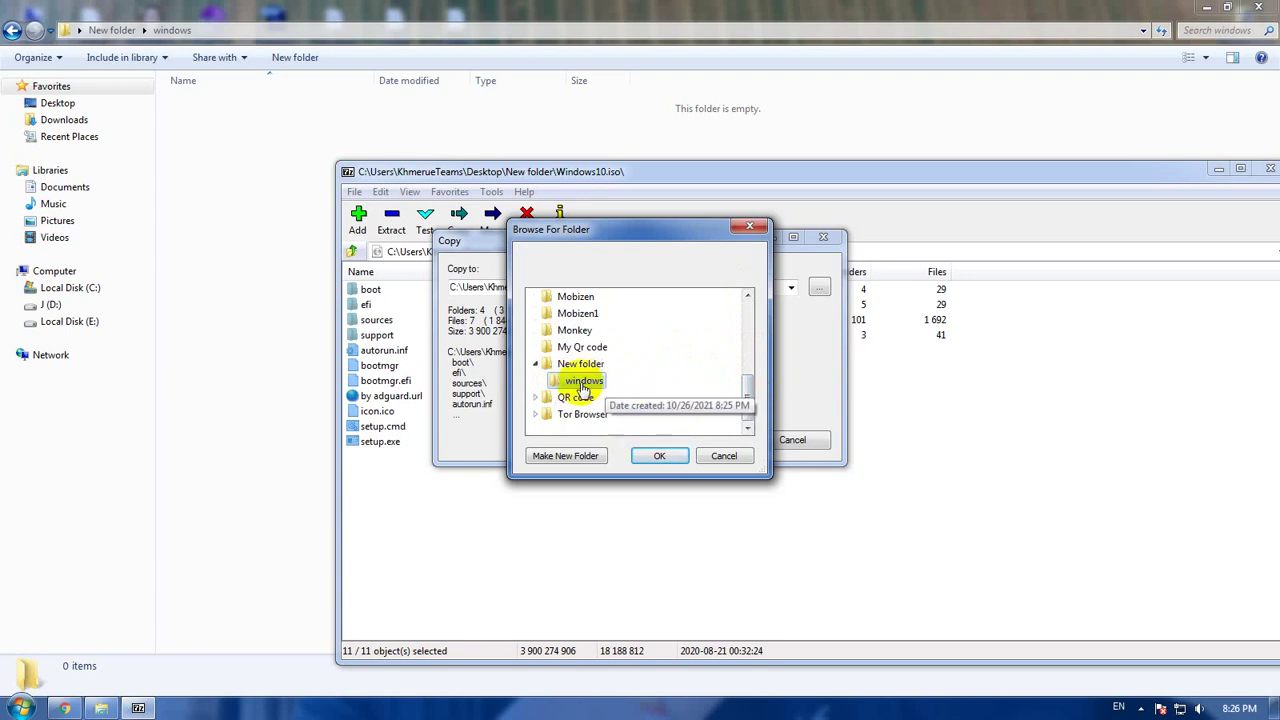
click(661, 456)
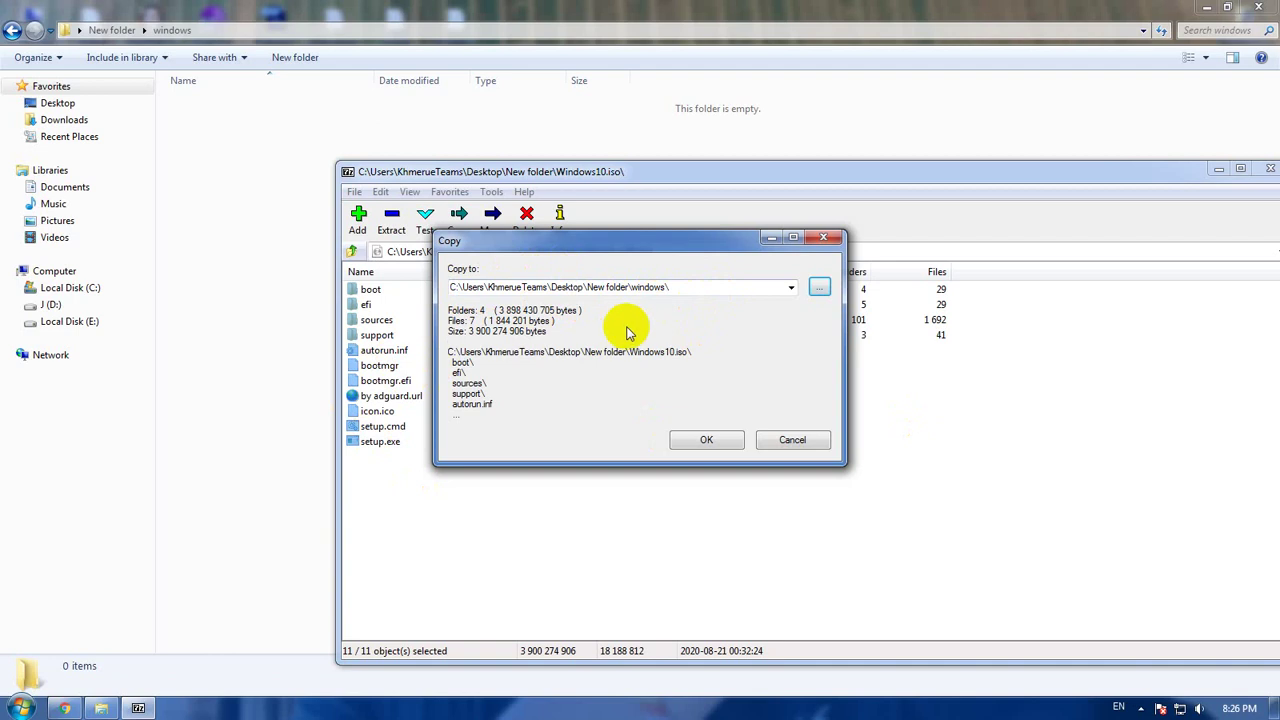
Confirm the extraction and let all 11 ISO items copy into the windows folder
click(712, 441)
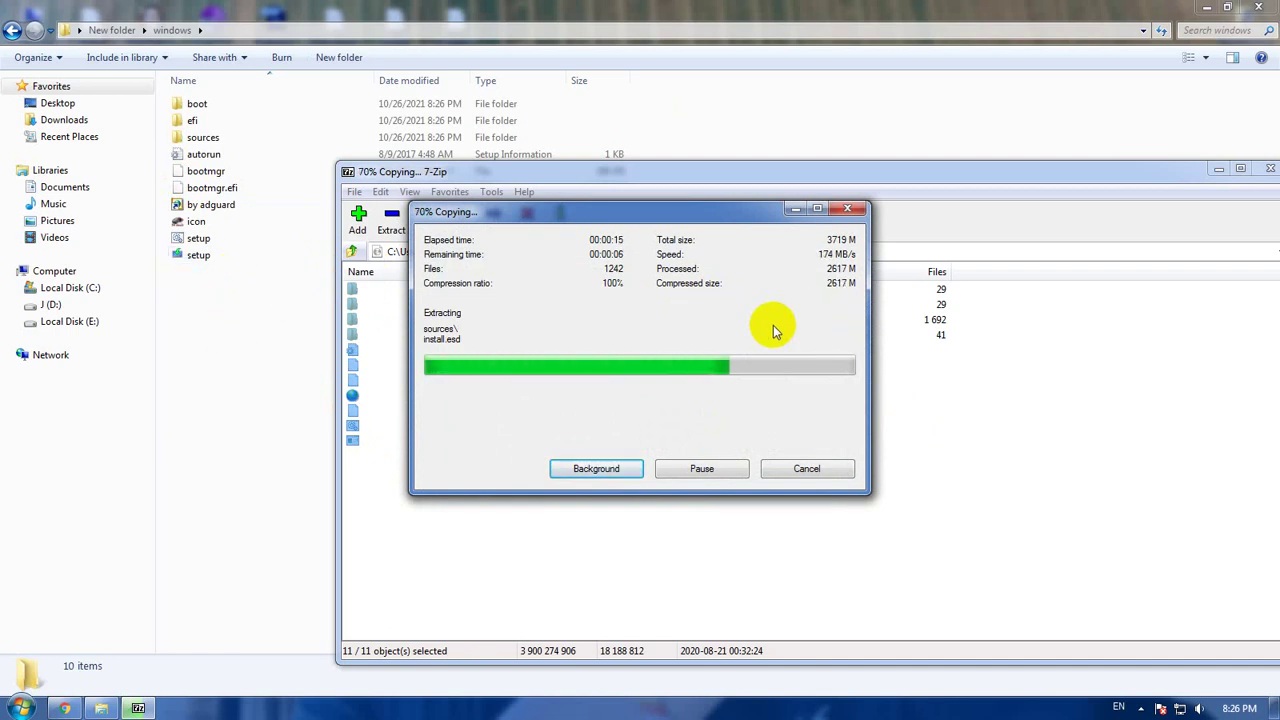
drag(683, 212, 922, 240)
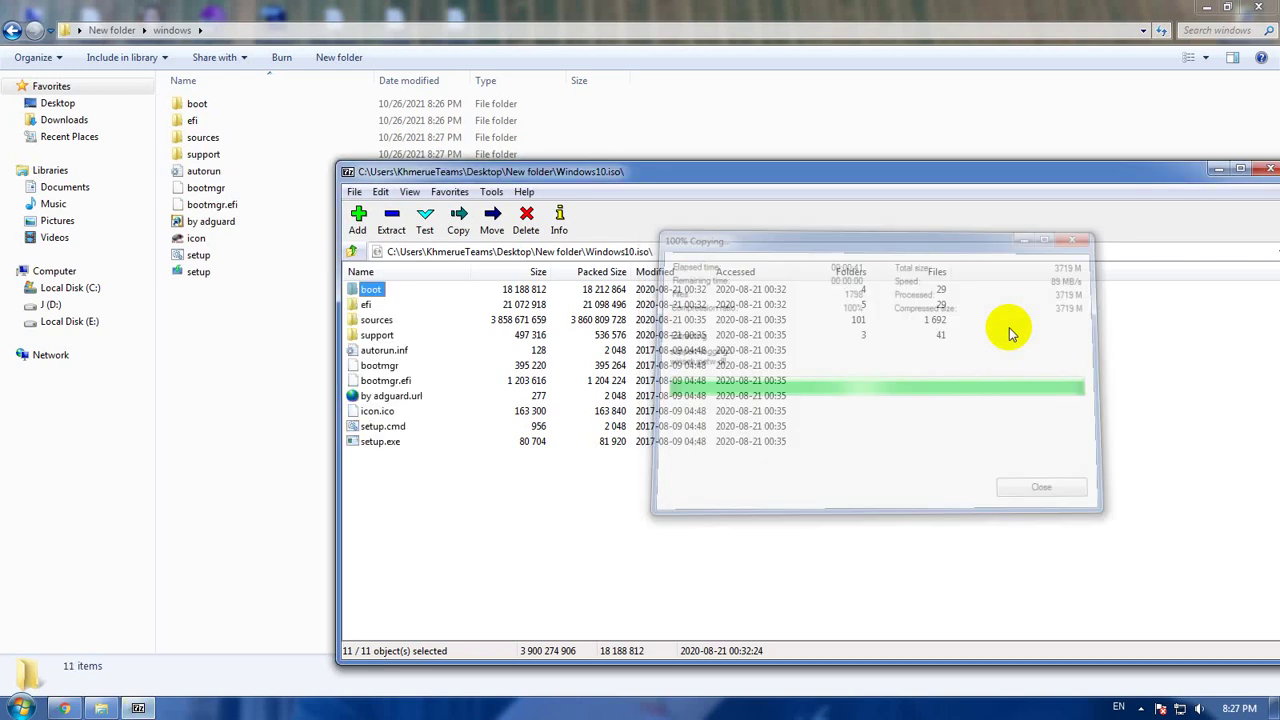
Close 7-Zip and drag-select the eleven extracted items in the windows folder
drag(1122, 172, 952, 276)
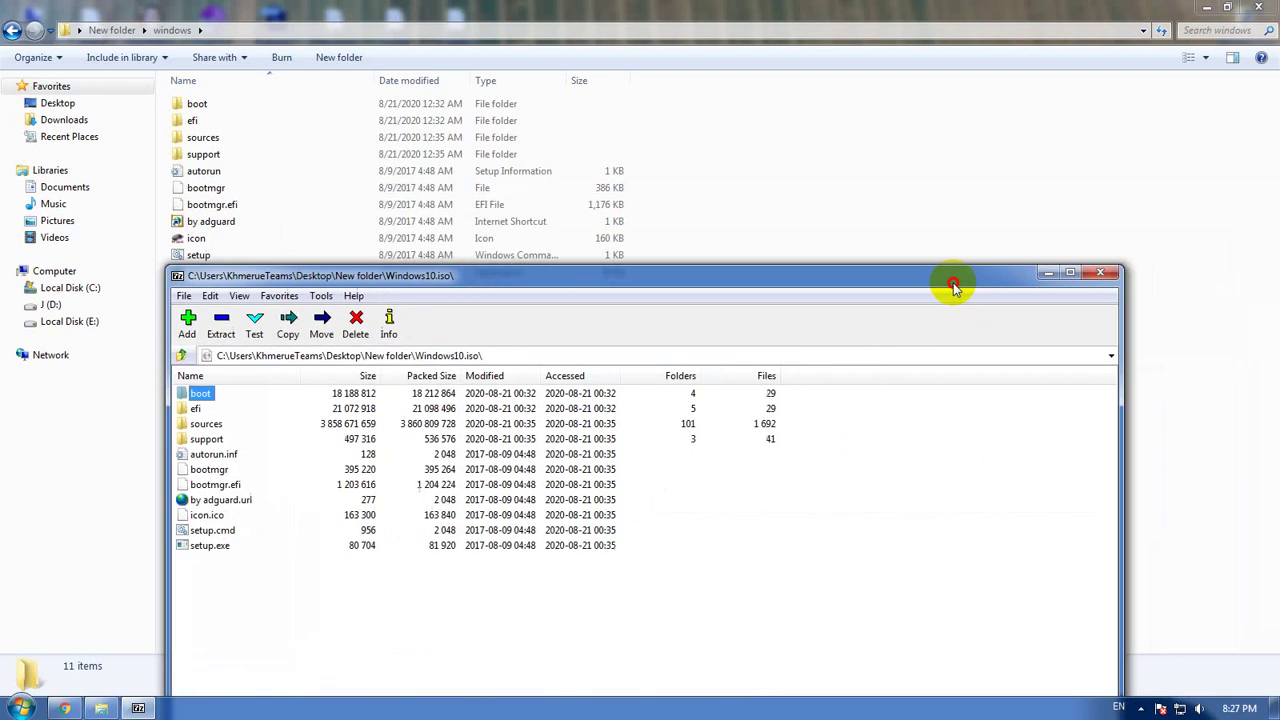
click(1100, 272)
drag(440, 409, 177, 86)
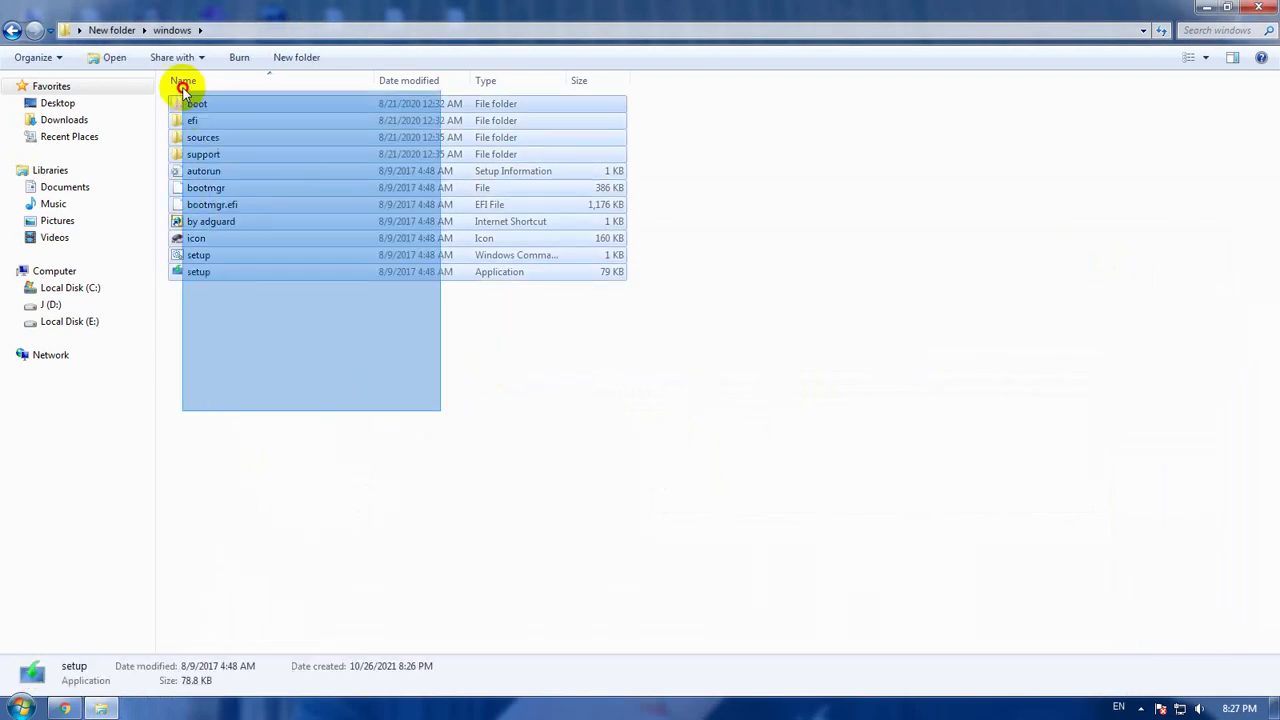
click(399, 413)
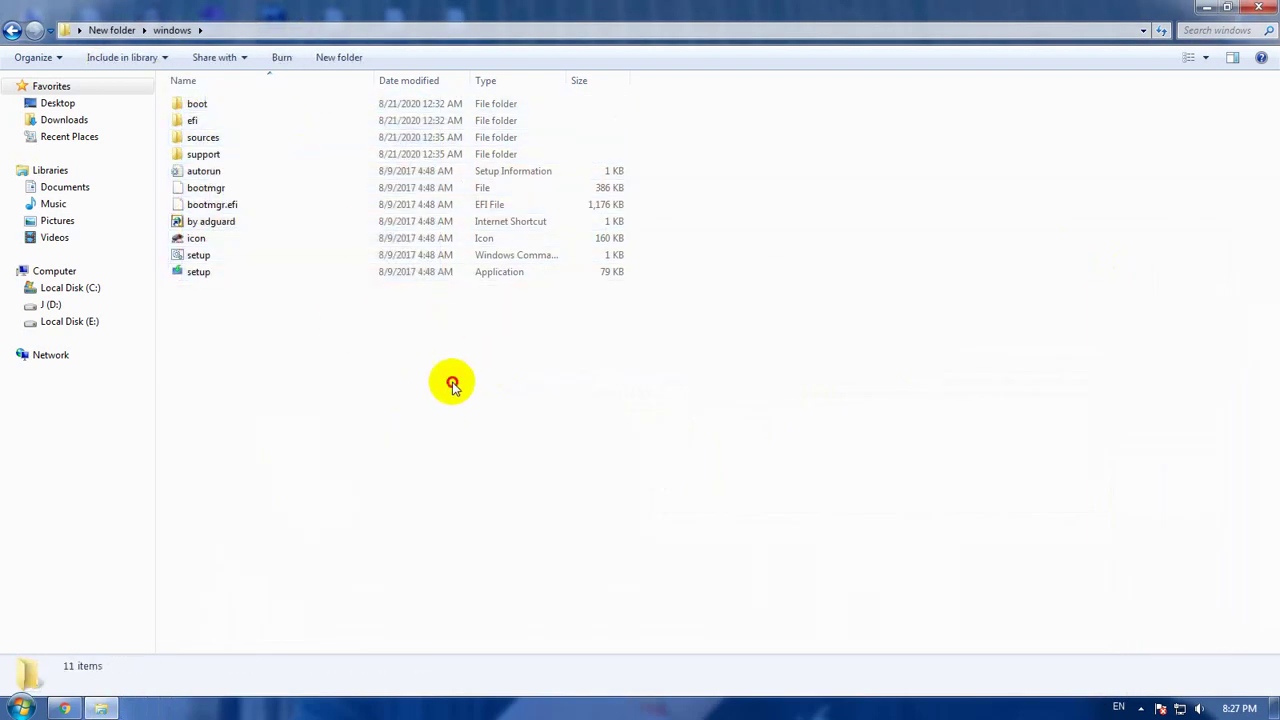
drag(424, 428, 194, 57)
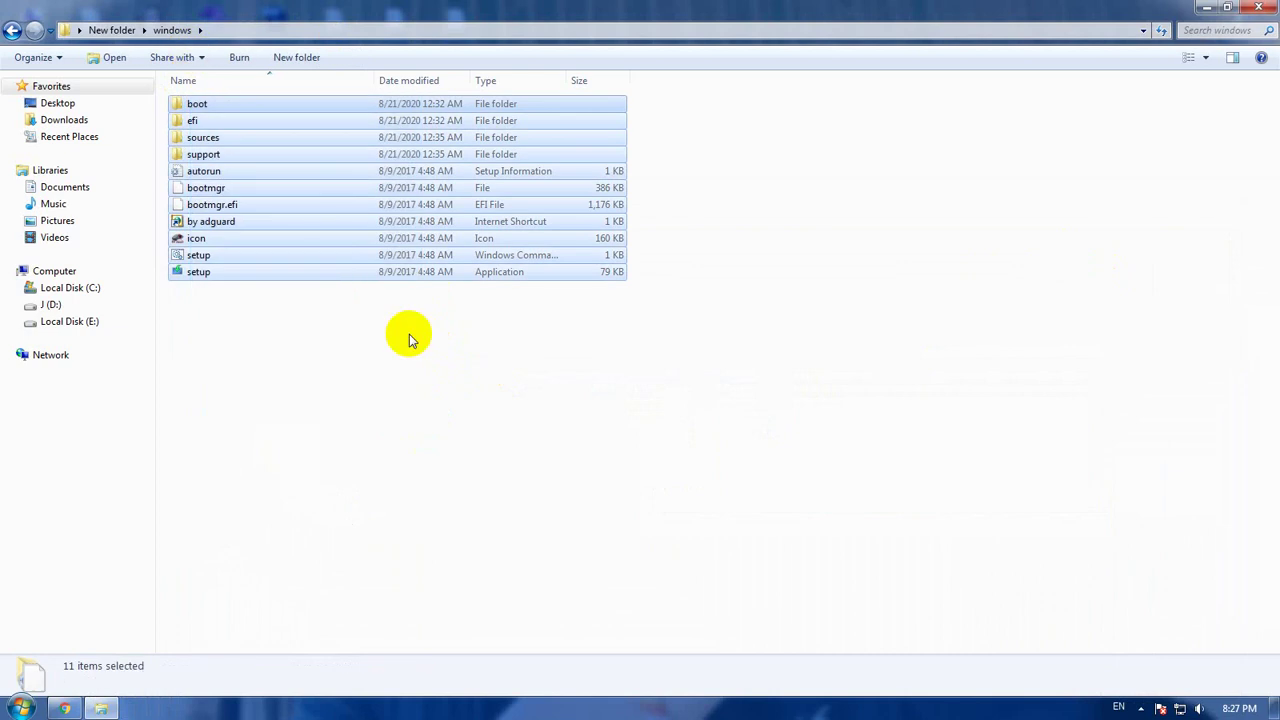
click(486, 378)
Reselect and clear the extracted items, then restore the Explorer window from full screen
drag(460, 386, 165, 78)
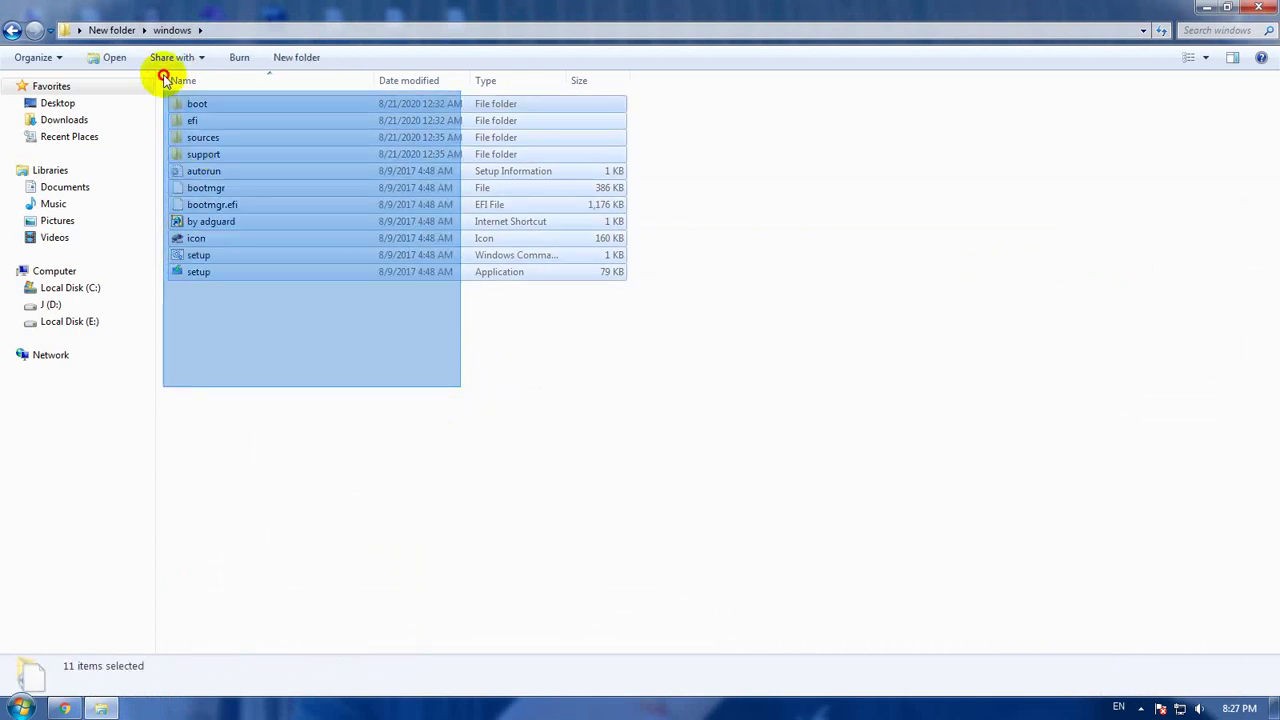
click(386, 374)
mouse_move(530, 420)
mouse_down()
mouse_move(214, 246)
mouse_move(160, 92)
mouse_up()
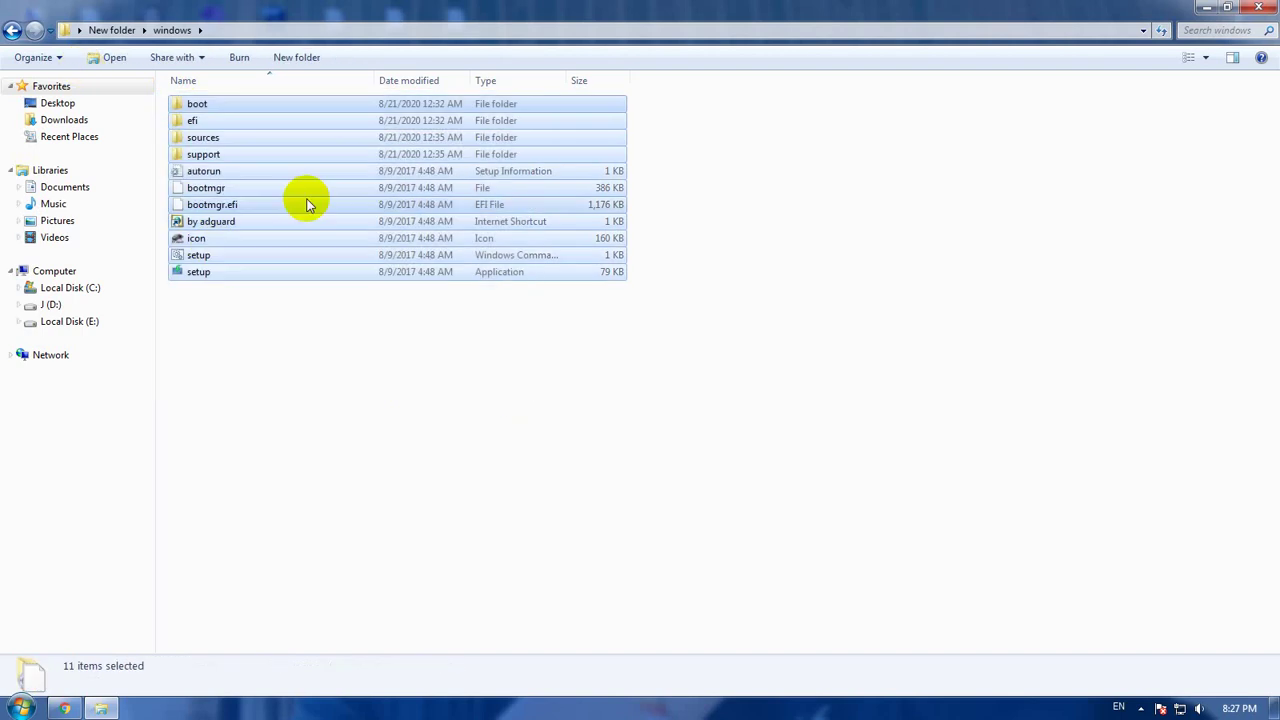
click(691, 431)
mouse_move(780, 12)
mouse_down()
mouse_move(823, 370)
mouse_move(858, 260)
mouse_up()
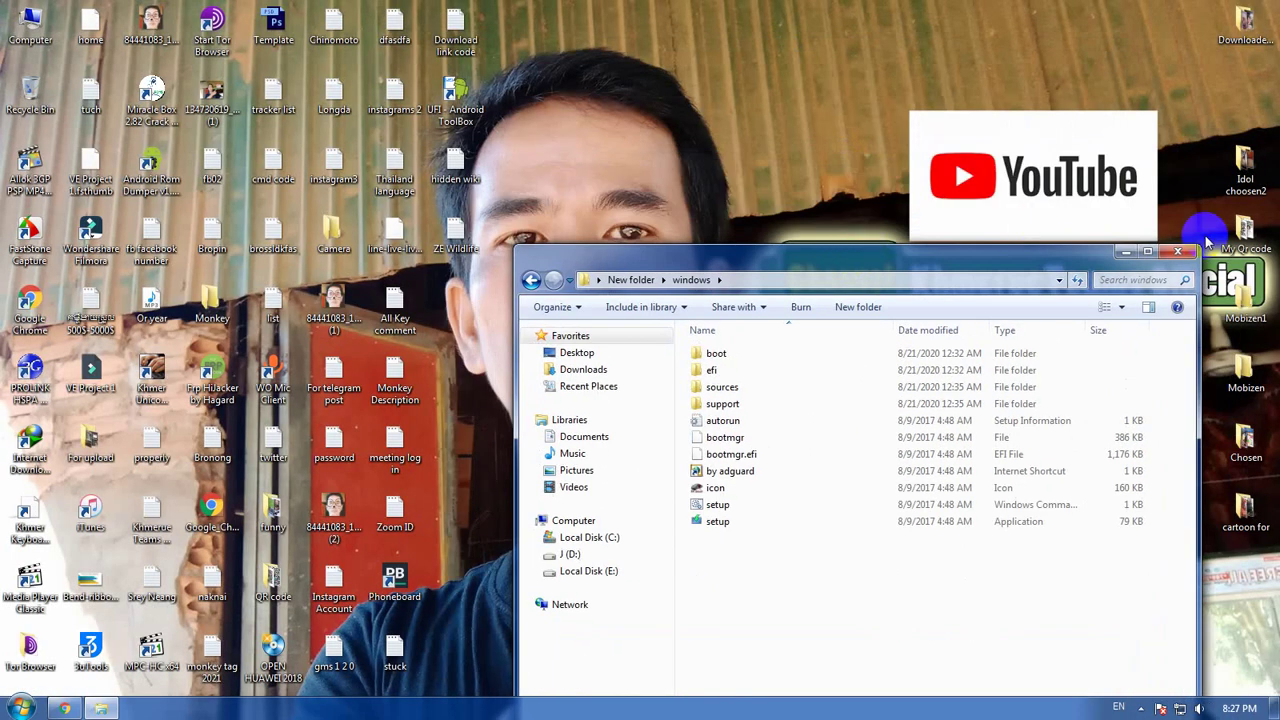
Close the Explorer window showing the windows folder
click(1188, 256)
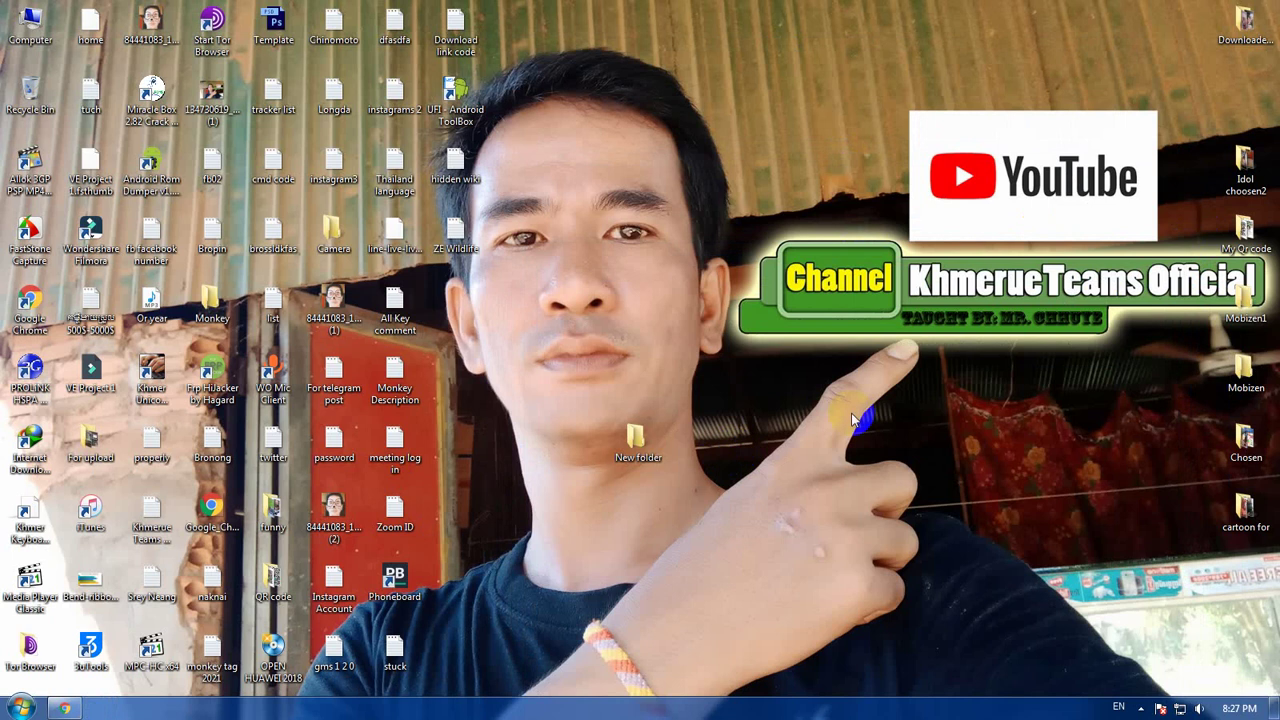